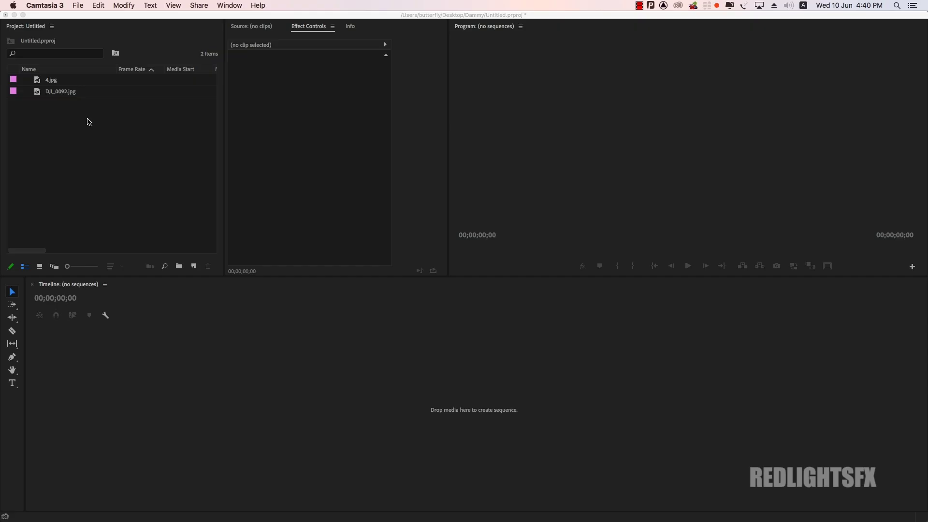
Show the project items as thumbnails and create Sequence 01 from the custom Full HD Presets preset
click(39, 266)
click(41, 267)
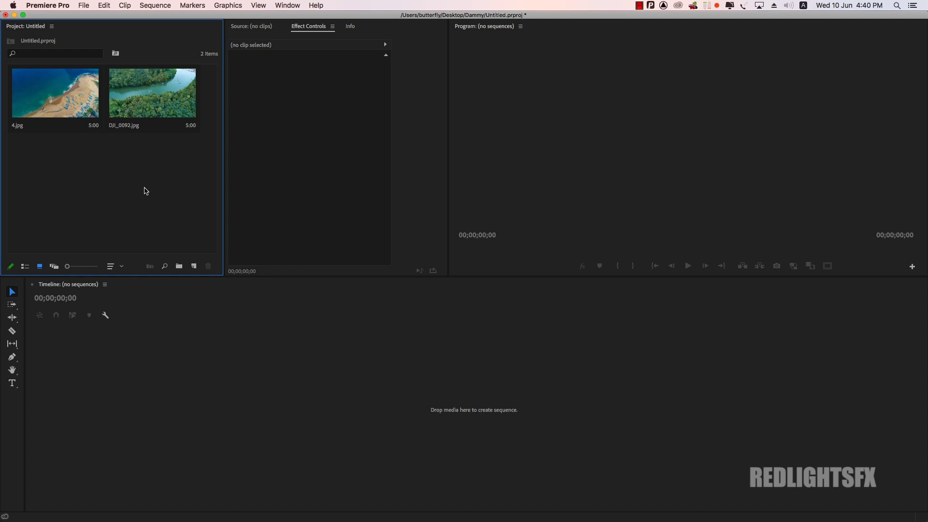
click(194, 266)
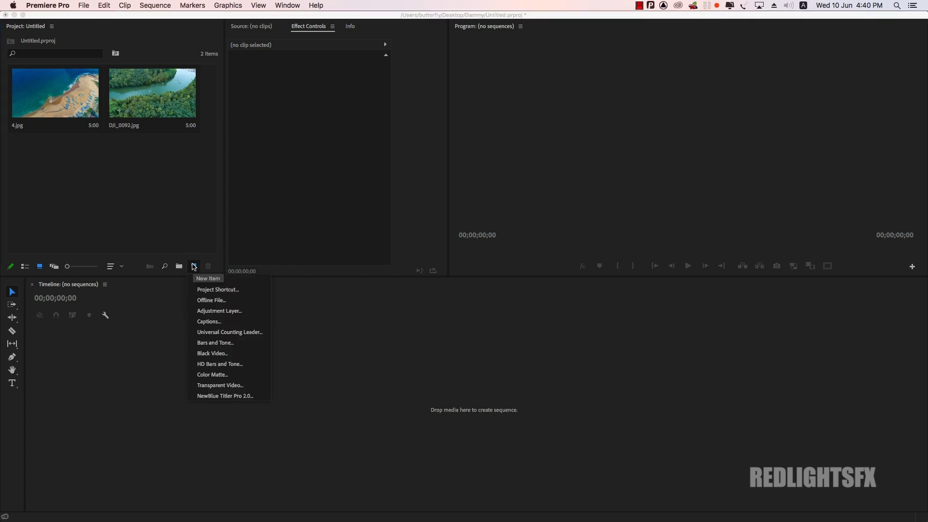
click(211, 281)
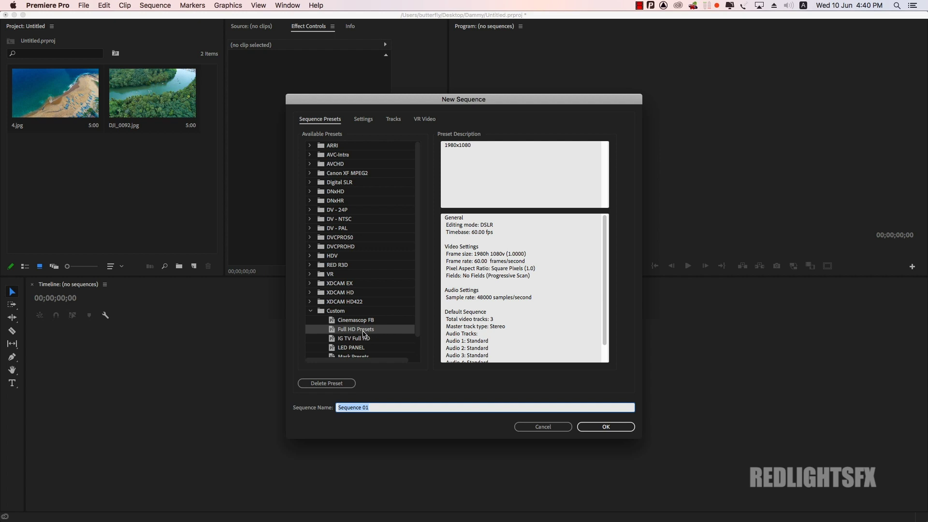
click(358, 332)
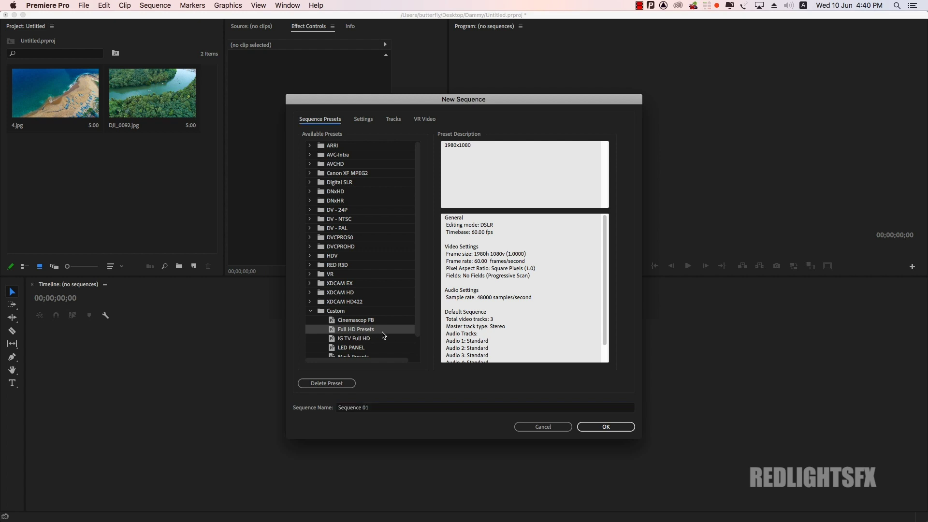
click(602, 428)
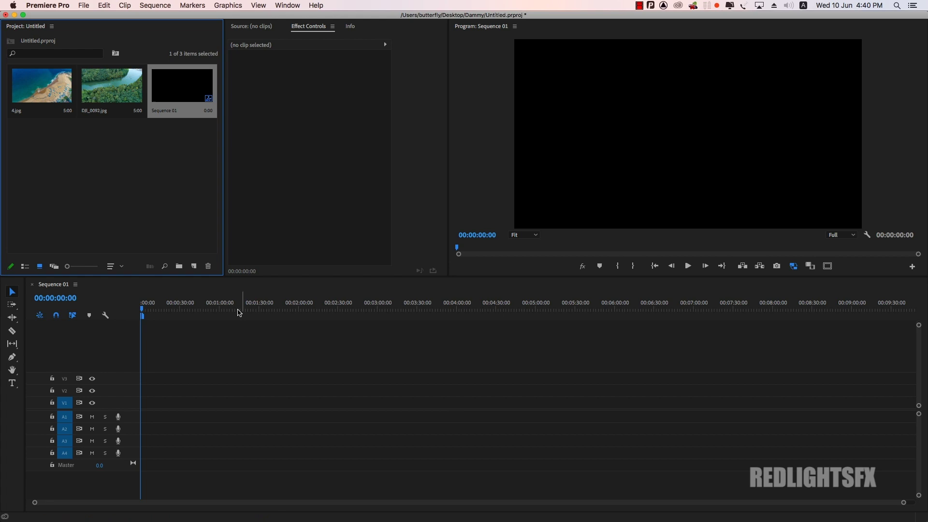
Place 4.jpg at the start of video track V1 and DJI_0092.jpg directly after it
click(45, 81)
drag(133, 250, 146, 406)
key(equal)
key(equal)
key(equal)
click(176, 404)
click(107, 92)
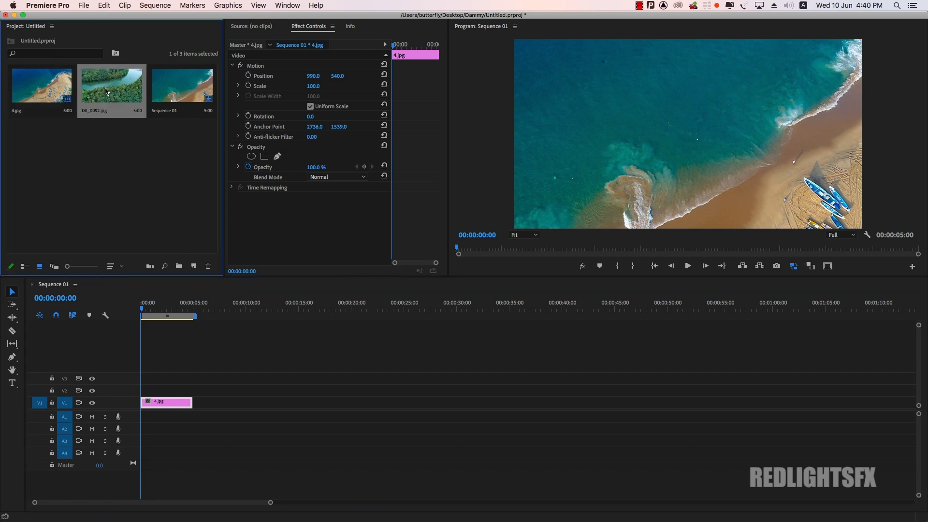
drag(138, 158, 199, 405)
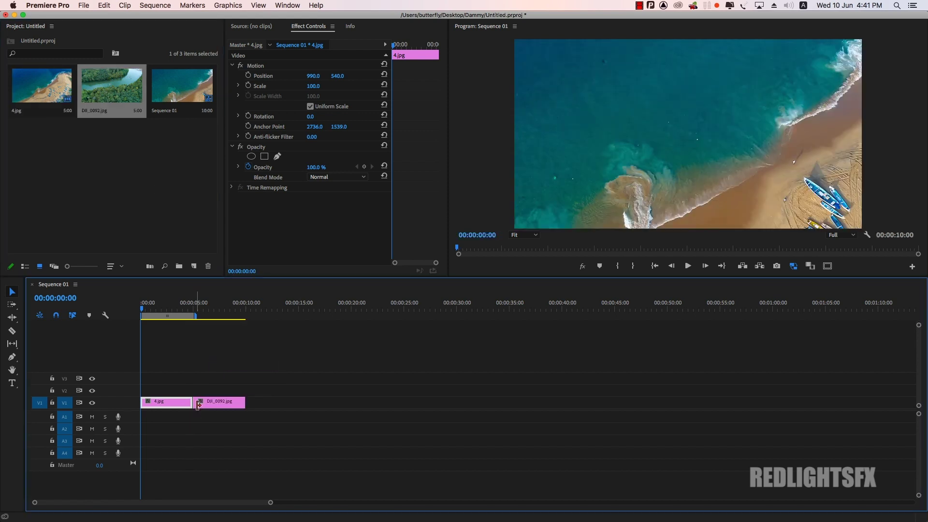
Set the Motion scale of both the 4.jpg and DJI_0092.jpg clips to 37
mouse_move(314, 90)
mouse_down()
mouse_move(301, 78)
mouse_move(302, 86)
mouse_up()
click(268, 66)
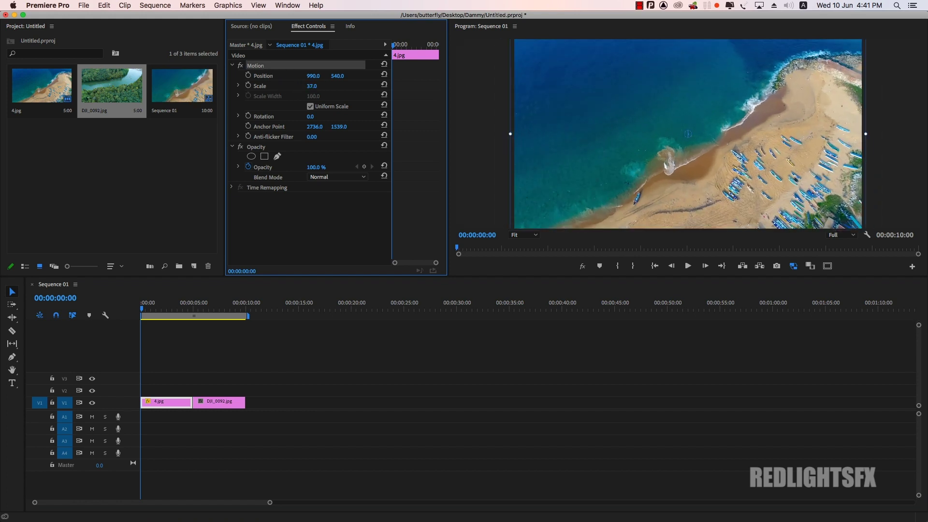
click(206, 304)
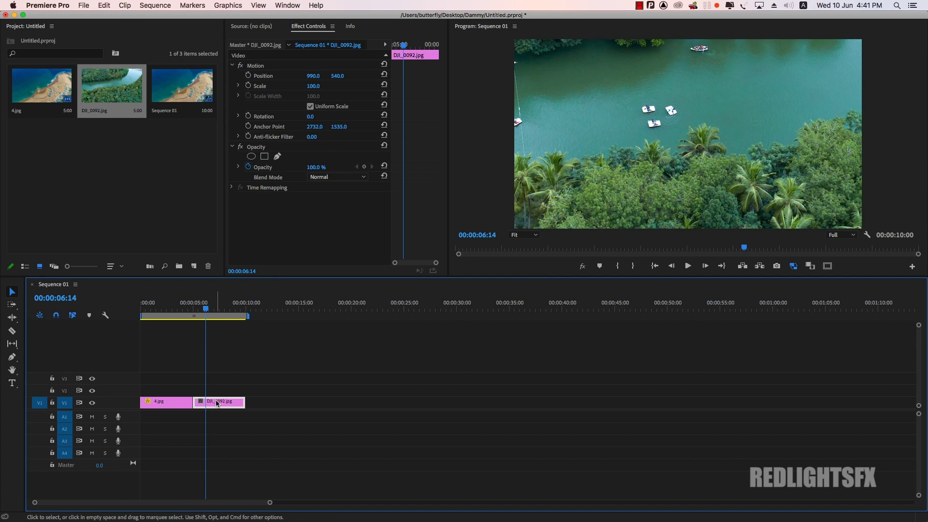
click(314, 87)
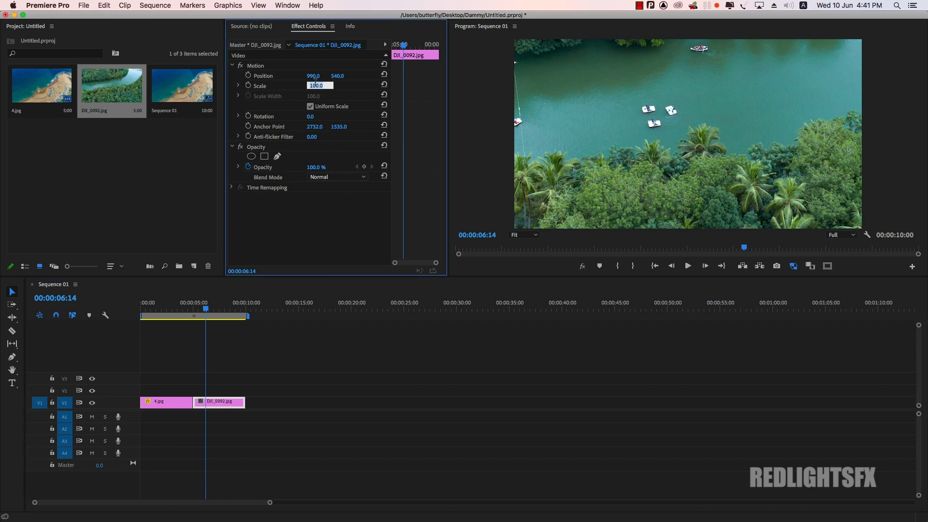
click(272, 70)
drag(312, 86, 286, 86)
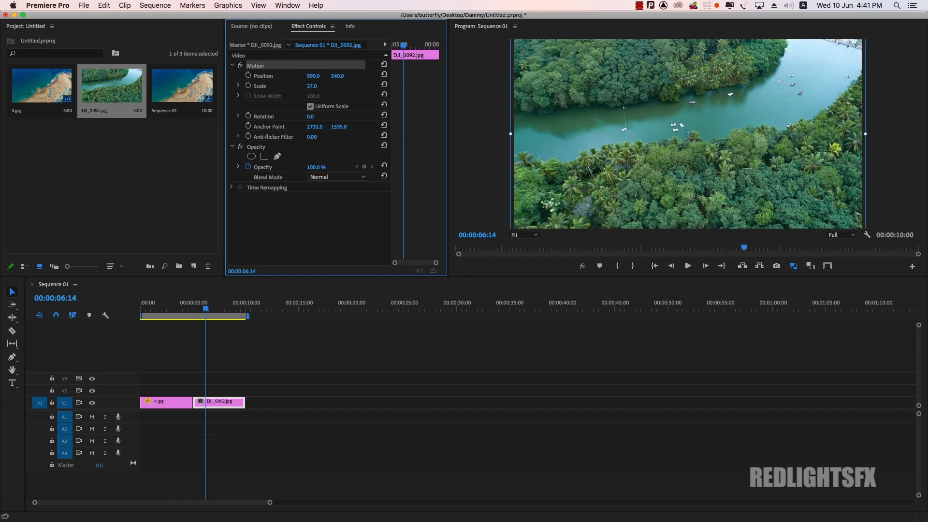
Nest the 4.jpg clip on the timeline as a sequence named Image 1
drag(206, 306, 178, 306)
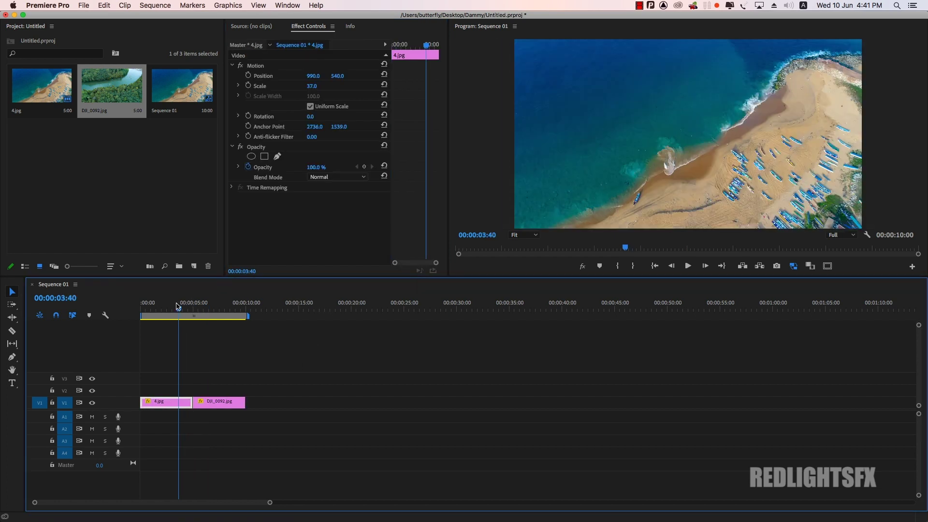
key(shift+equal)
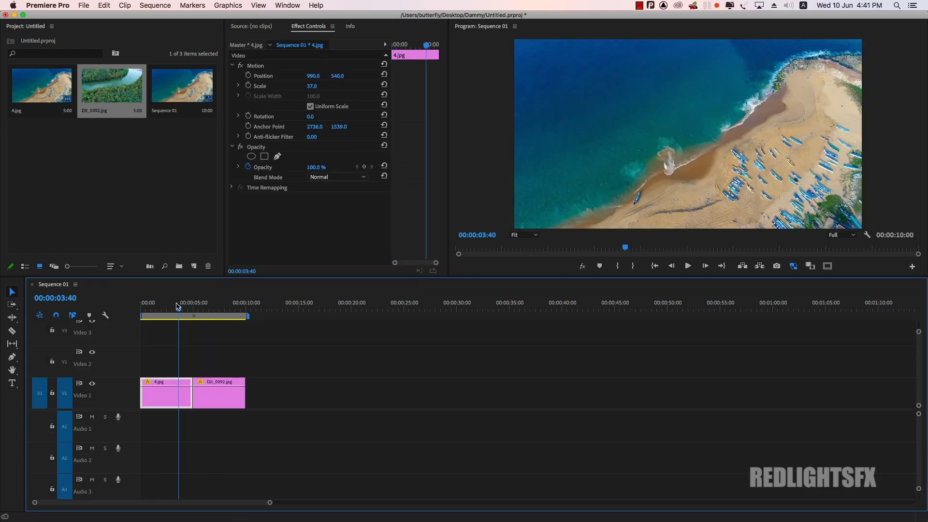
key(equal)
key(equal)
drag(335, 315, 295, 325)
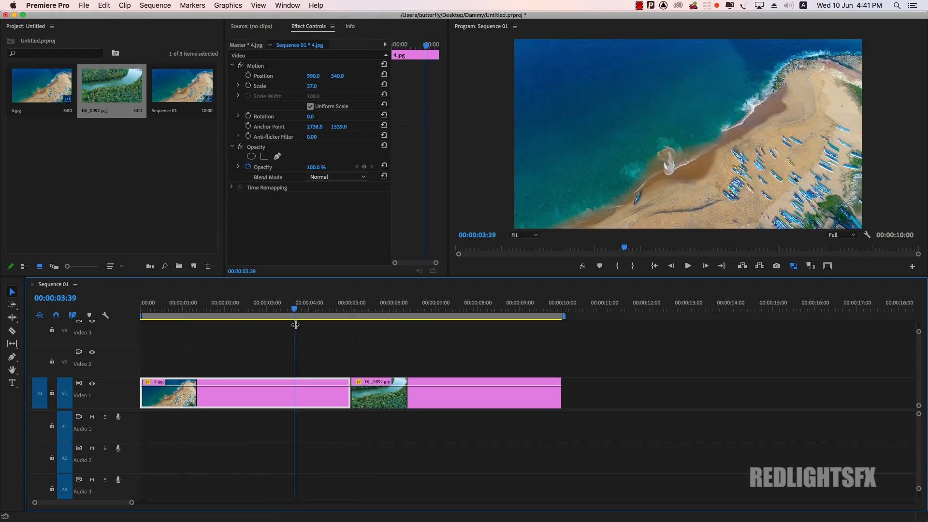
right_click(295, 392)
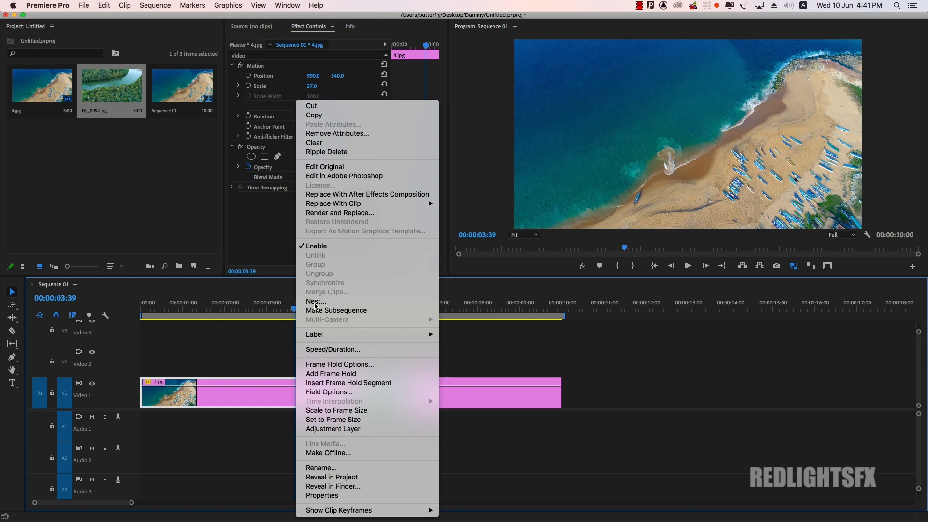
click(316, 302)
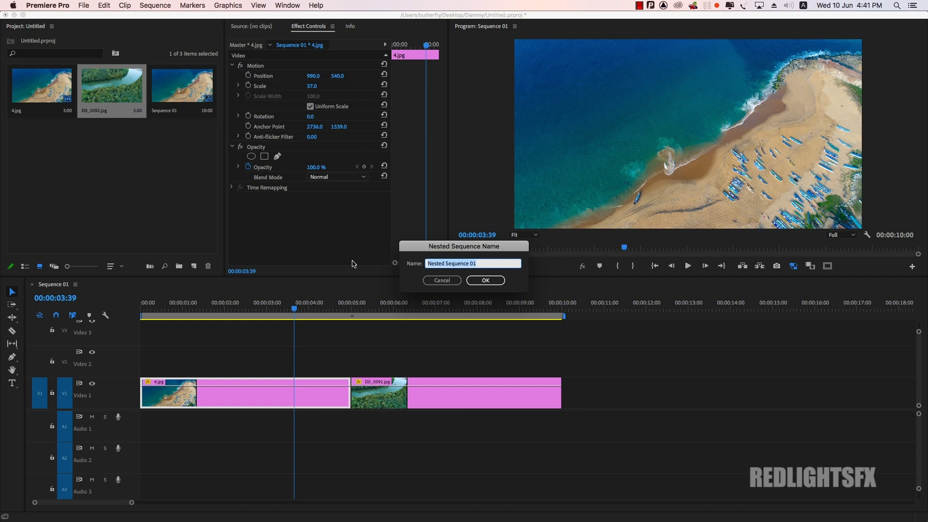
click(496, 265)
drag(493, 262, 382, 239)
key(BackSpace)
click(481, 280)
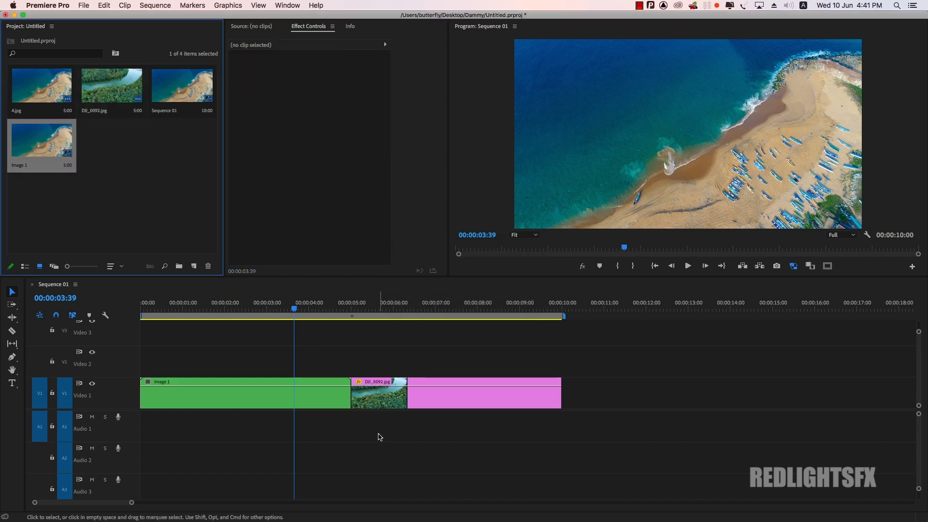
Nest the DJI_0092.jpg clip as a sequence named Image 2 and show the project items as a list
click(387, 397)
right_click(387, 398)
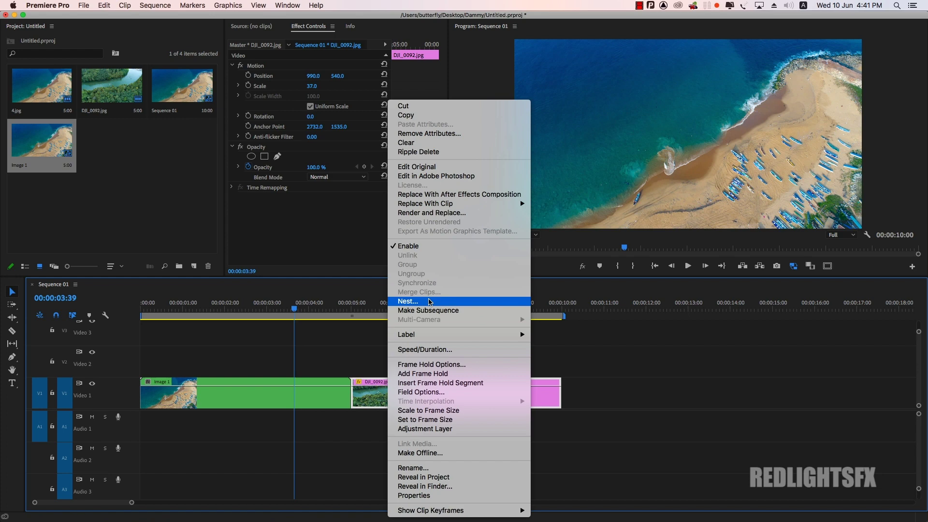
click(430, 301)
text(Image 2)
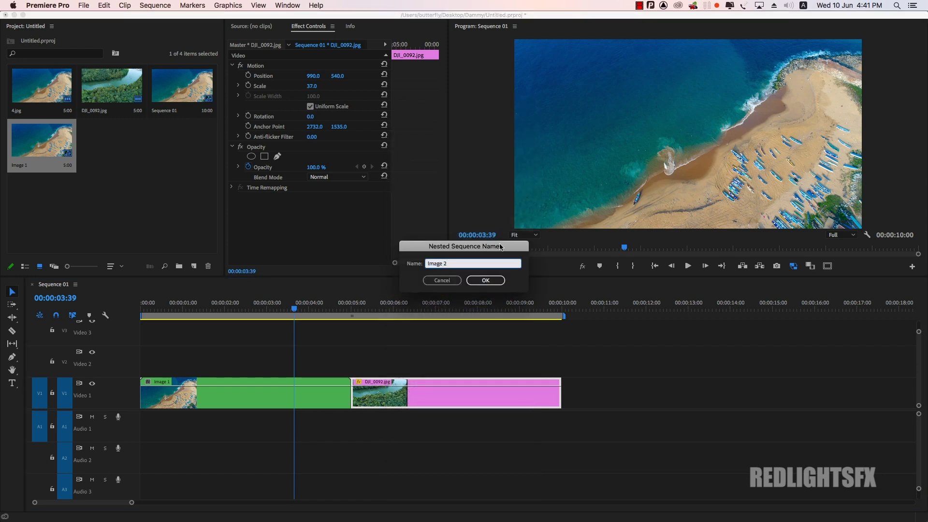
click(486, 281)
click(352, 305)
drag(373, 305, 198, 303)
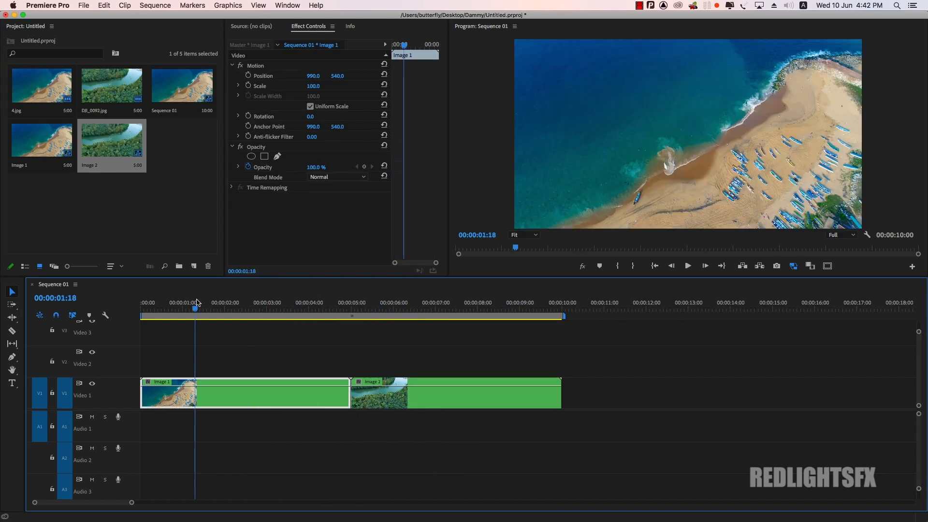
click(25, 266)
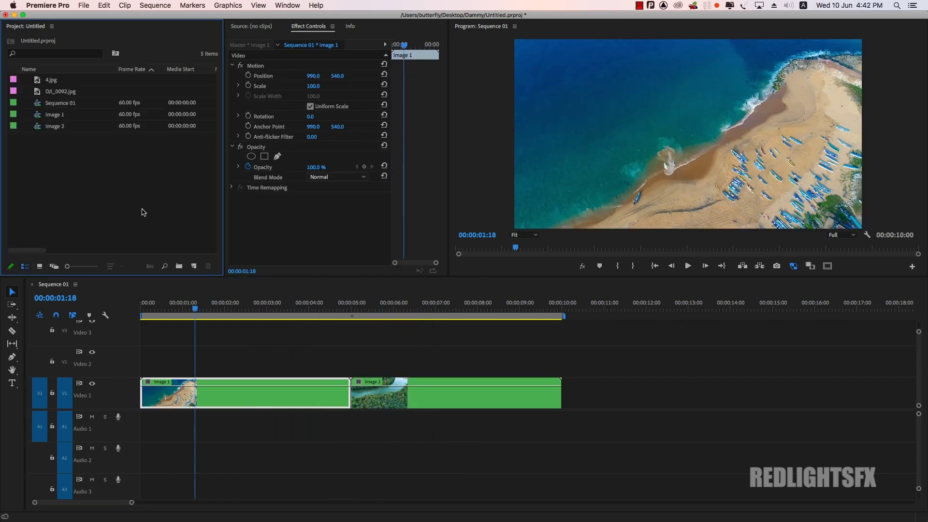
Split the Image 1 clip at 00:00:04:06 and ripple delete the piece after the cut
drag(210, 304, 315, 315)
key(c)
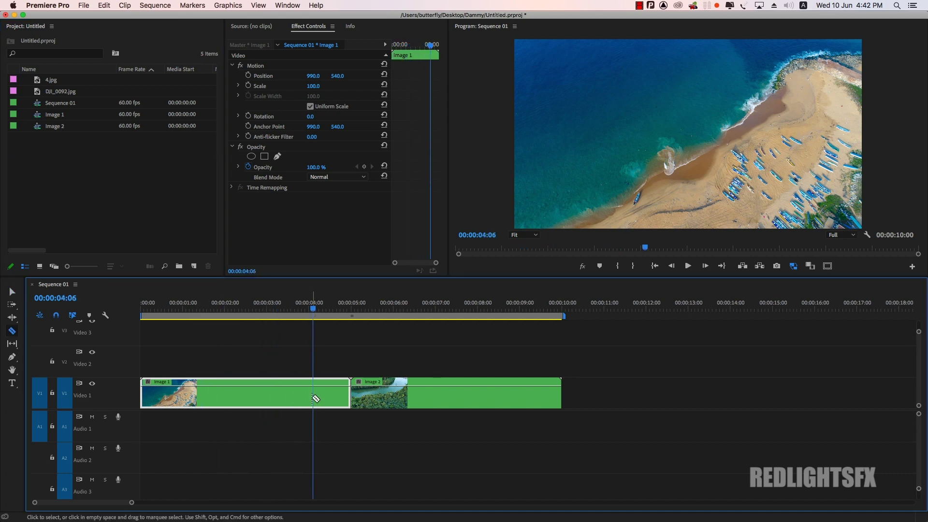
click(314, 398)
key(v)
click(333, 396)
key(shift+Delete)
Split the Image 2 clip shortly after its start and ripple delete the piece before the cut
drag(325, 307, 299, 308)
key(c)
click(347, 391)
key(v)
click(340, 399)
key(shift+Delete)
Find the Distort Transform video effect and apply it to both the Image 1 and Image 2 clips
drag(0, 48, 251, 4)
click(84, 39)
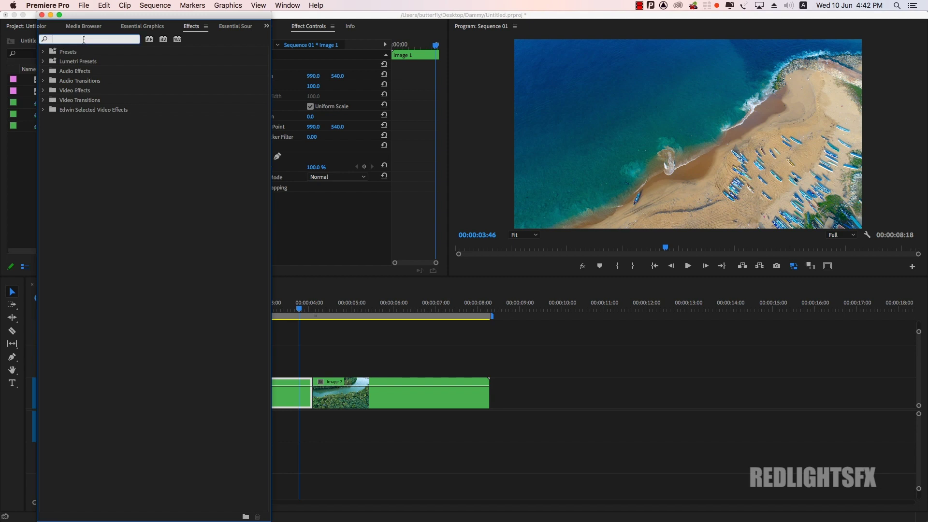
text(tra)
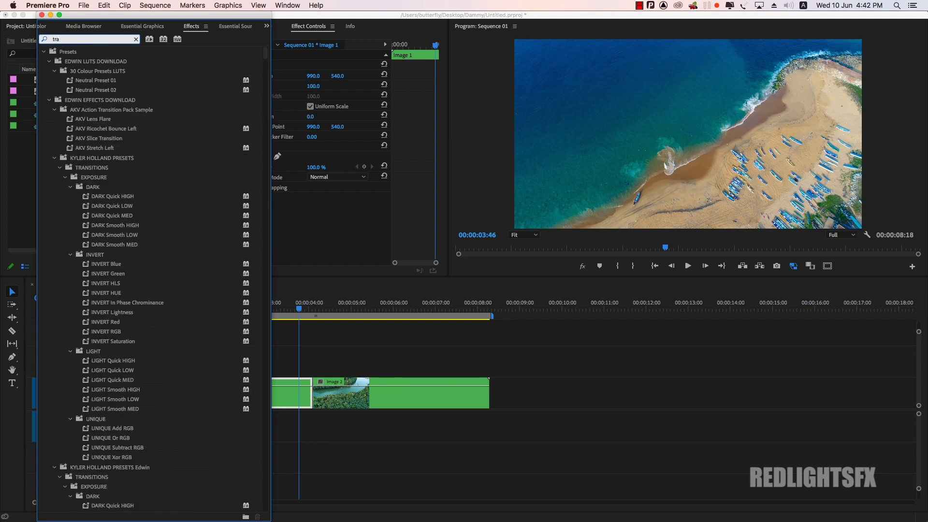
text(nsform)
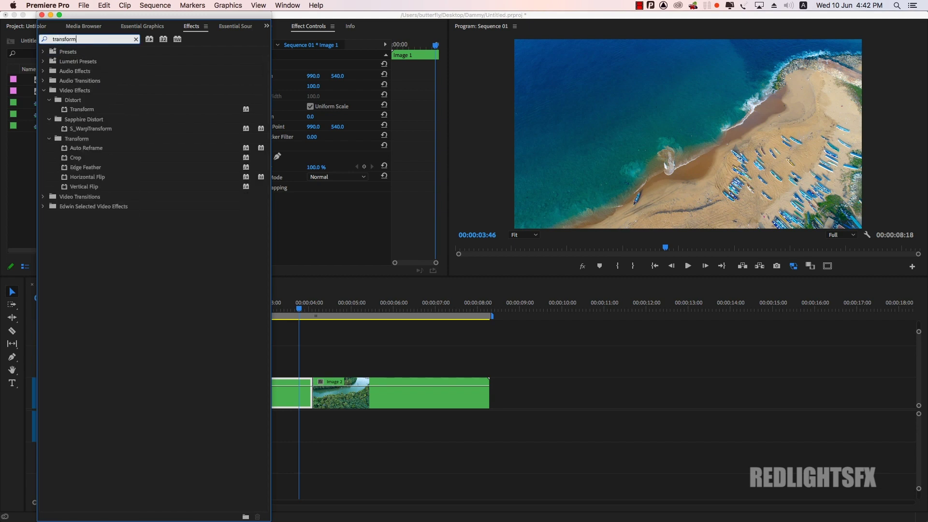
click(81, 110)
drag(119, 141, 287, 393)
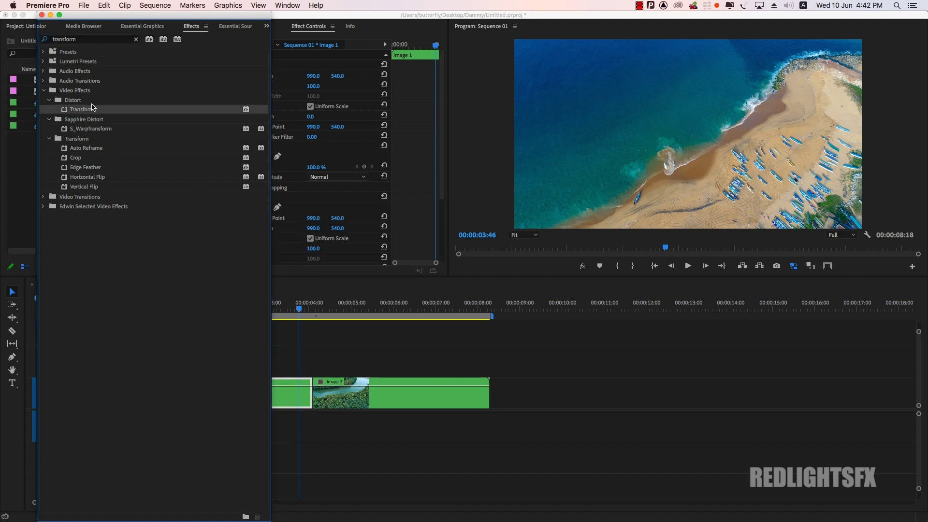
drag(217, 178, 425, 408)
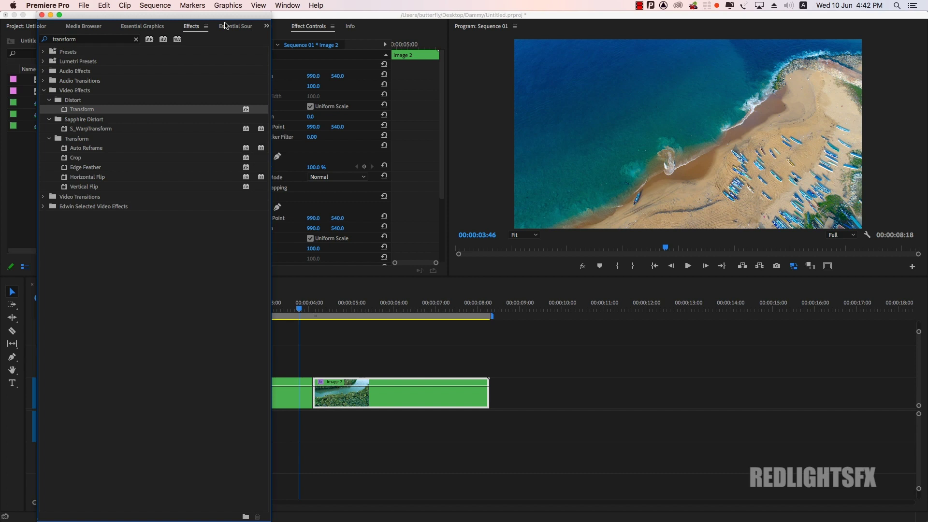
drag(198, 22, 177, 21)
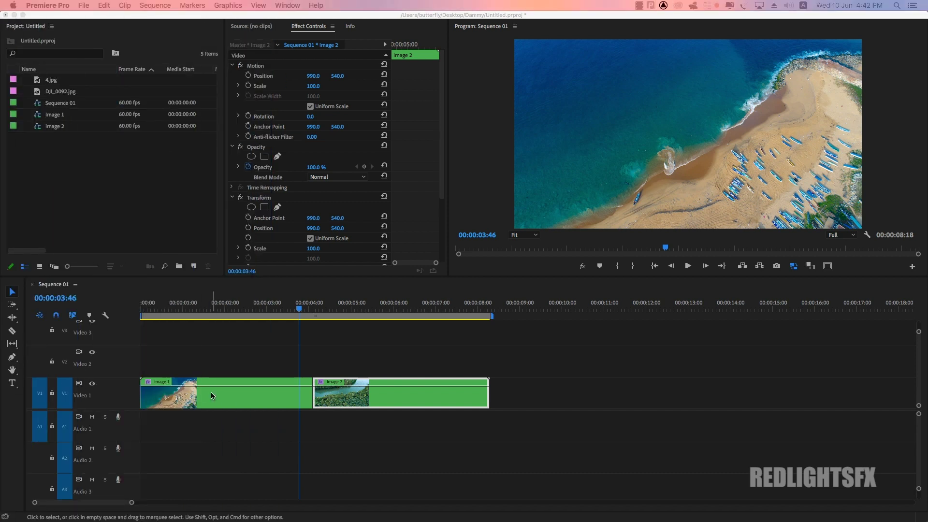
Add starting keyframes for the Transform effect's Scale and Rotation on the Image 1 clip at 00:00:02:02
click(211, 393)
drag(300, 309, 225, 311)
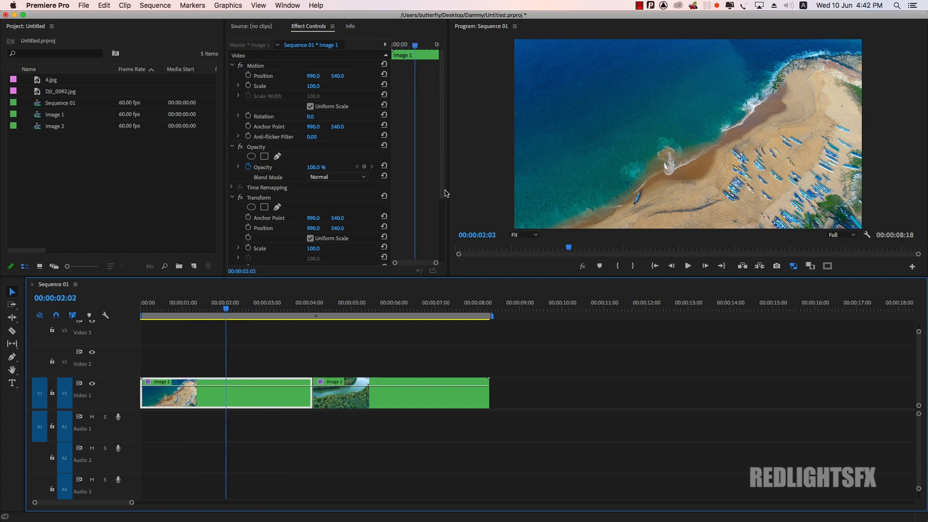
scroll(397, 201, down, 6)
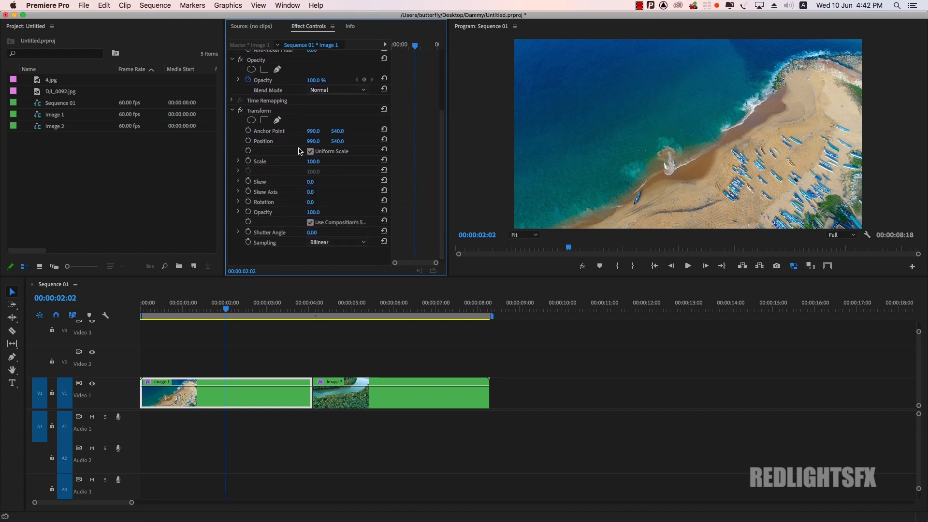
click(248, 161)
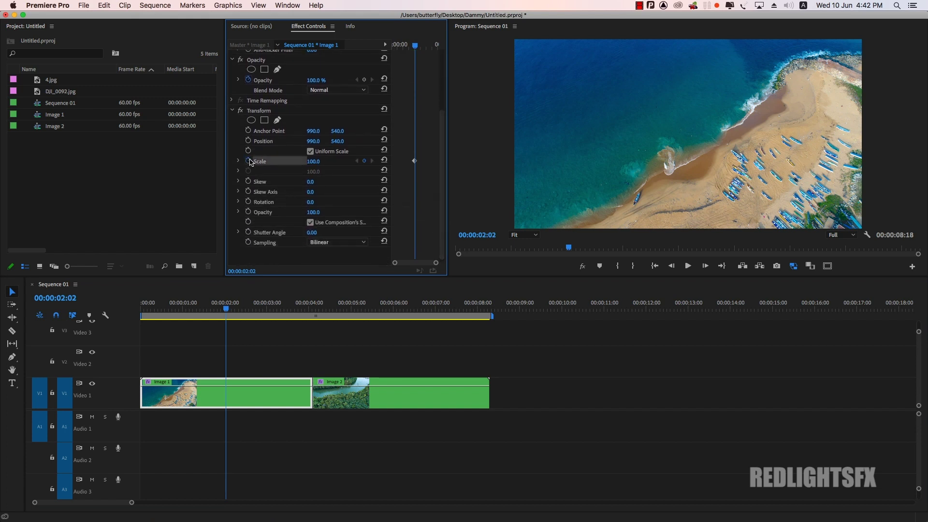
click(248, 202)
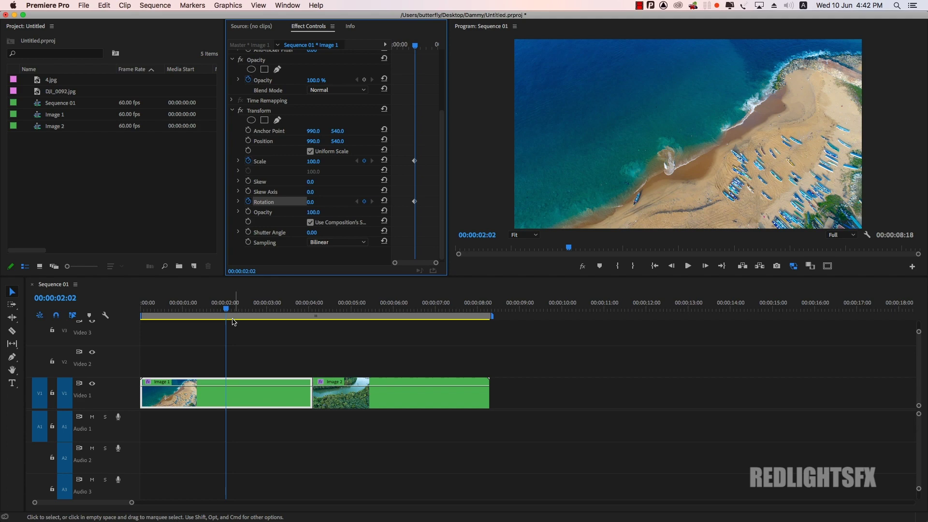
At Image 1's last frame, 00:00:04:05, set the Transform effect's Rotation to about 33° and increase its Scale well above 100
drag(226, 309, 301, 307)
key(Right)
key(Right)
key(Right)
key(Right)
key(Right)
key(Right)
key(Right)
key(Right)
key(Right)
key(Right)
key(Right)
key(Right)
key(Right)
key(Right)
key(Right)
key(Right)
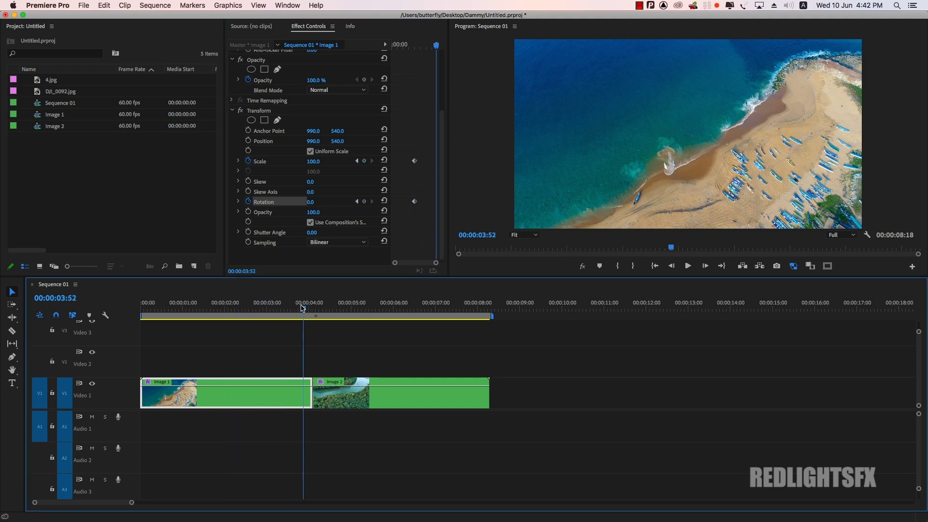
key(Right)
key(Left)
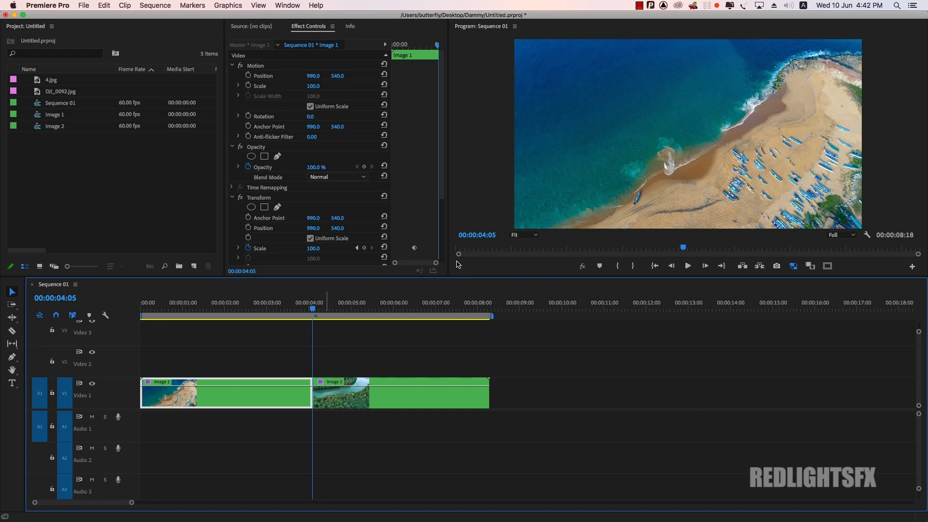
scroll(382, 194, down, 5)
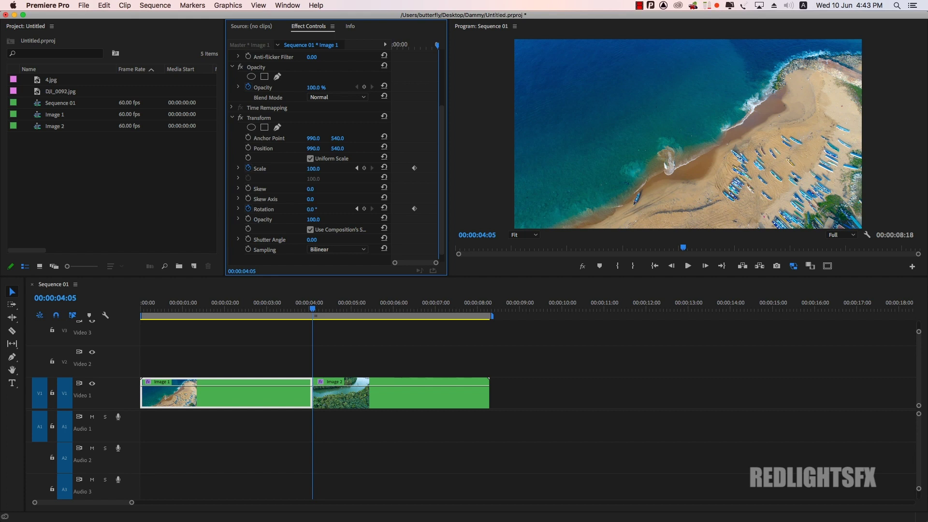
drag(311, 209, 327, 209)
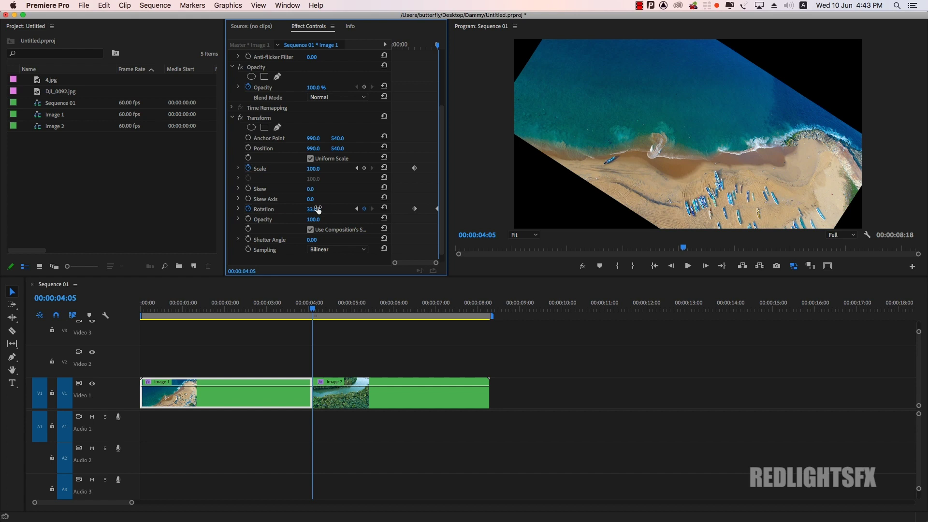
drag(313, 168, 357, 168)
Play the sequence from shortly before the Image 1 starting keyframes to check the scale and rotation animation
drag(312, 314, 220, 316)
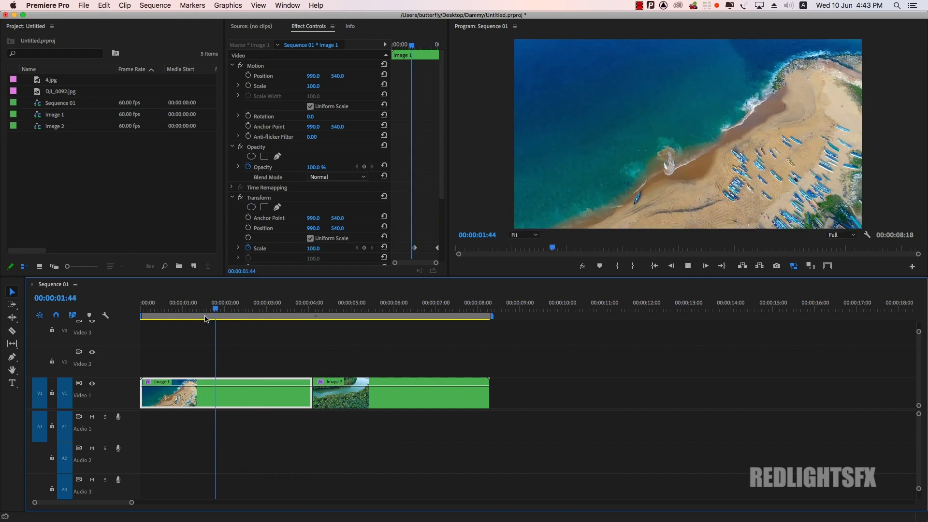
key(space)
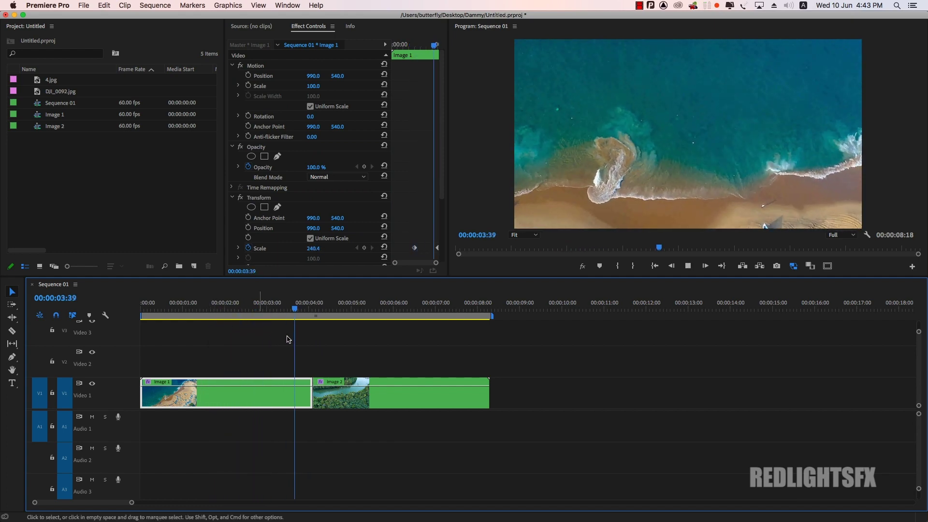
click(220, 318)
Move Image 1's ending Scale keyframe to 00:00:03:33, then split the clip there and ripple delete the piece after the cut
drag(220, 318, 293, 309)
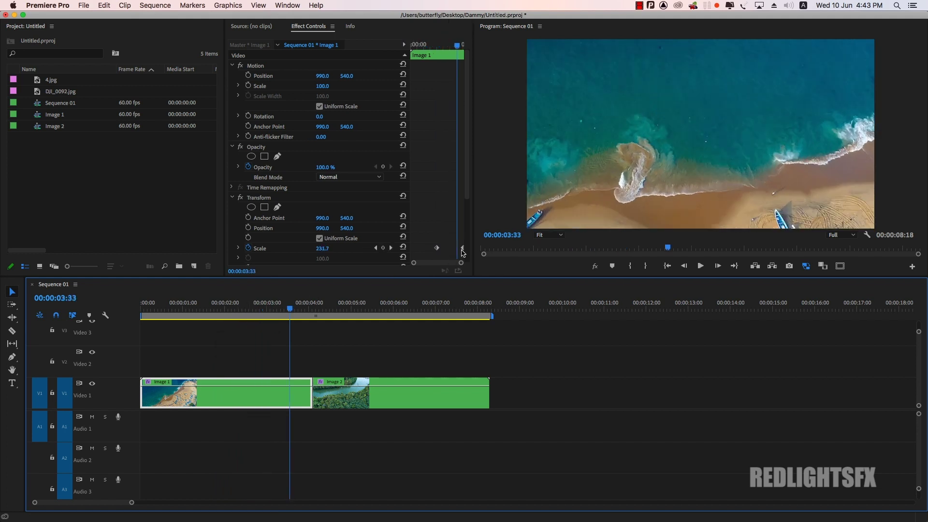
drag(462, 248, 457, 248)
key(c)
click(291, 389)
key(v)
click(300, 399)
key(shift+Delete)
Disable Use Composition's Shutter Angle in Image 1's Transform effect and enter a custom Shutter Angle for motion blur
drag(291, 309, 252, 311)
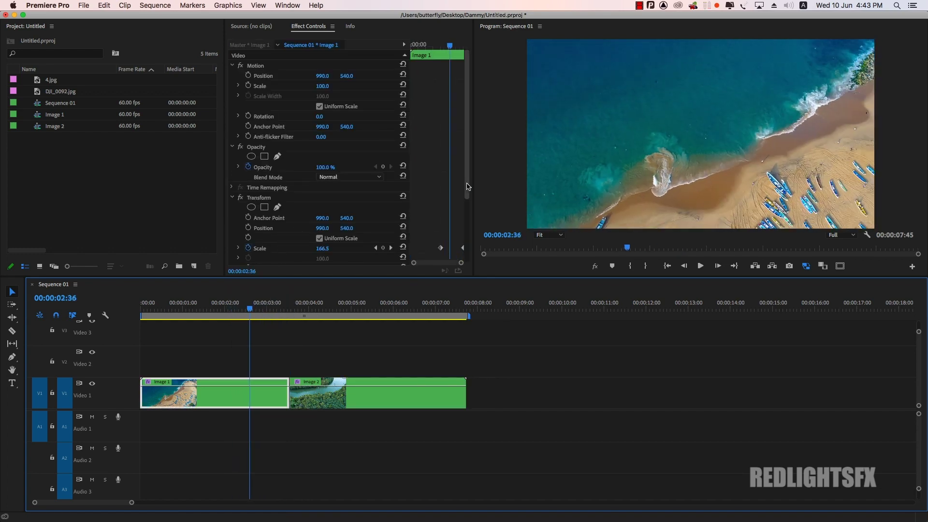
scroll(418, 229, down, 5)
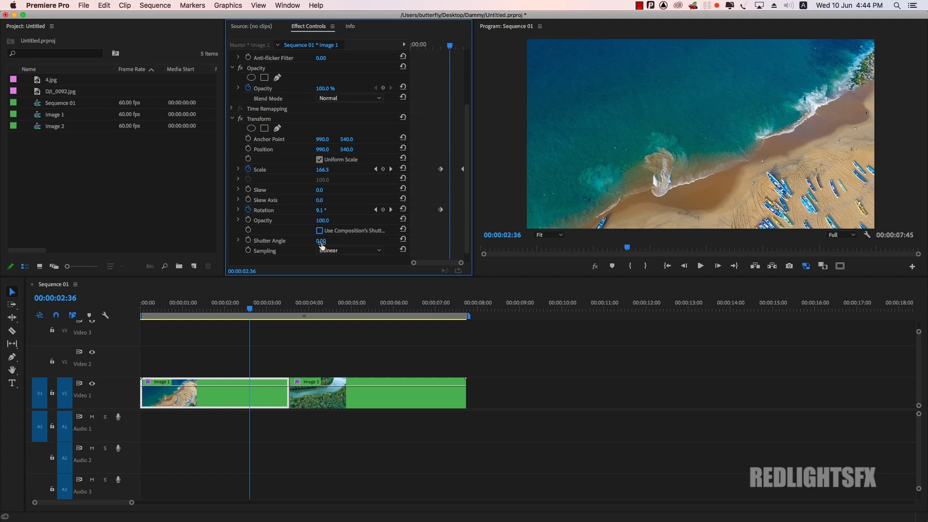
click(330, 240)
key(Return)
Go to the start of Image 2 at 00:00:03:33 and select that clip to edit its Transform effect
drag(249, 310, 290, 309)
click(311, 399)
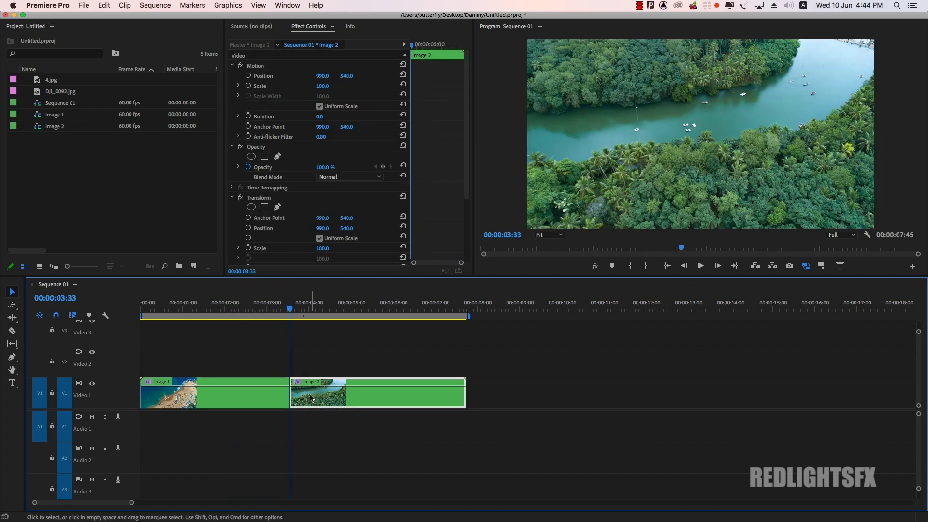
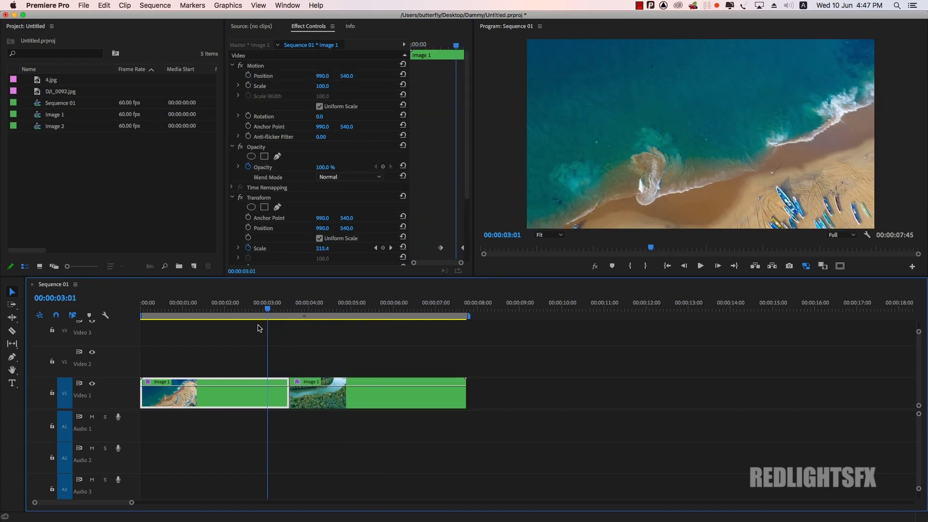
Play the sequence from before Image 1's starting keyframes across the cut into Image 2 to check the transition
key(space)
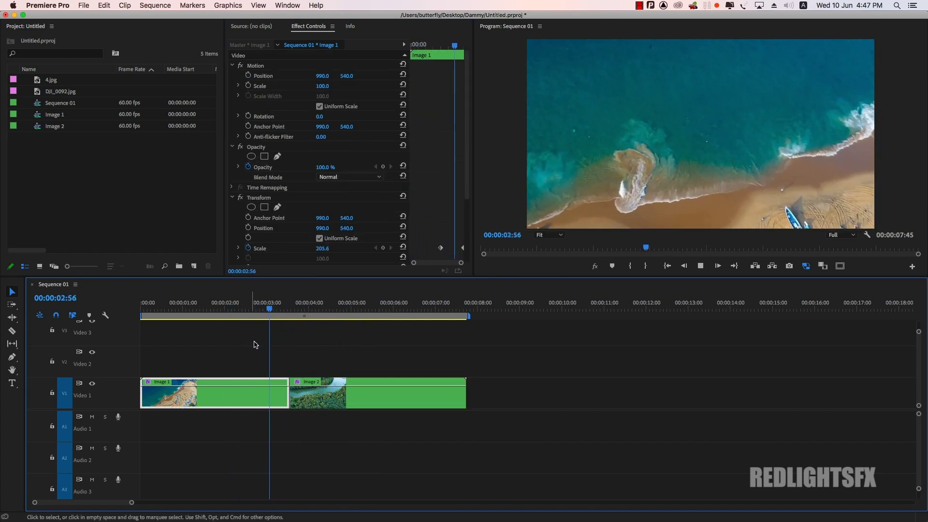
drag(283, 309, 206, 319)
key(space)
key(space)
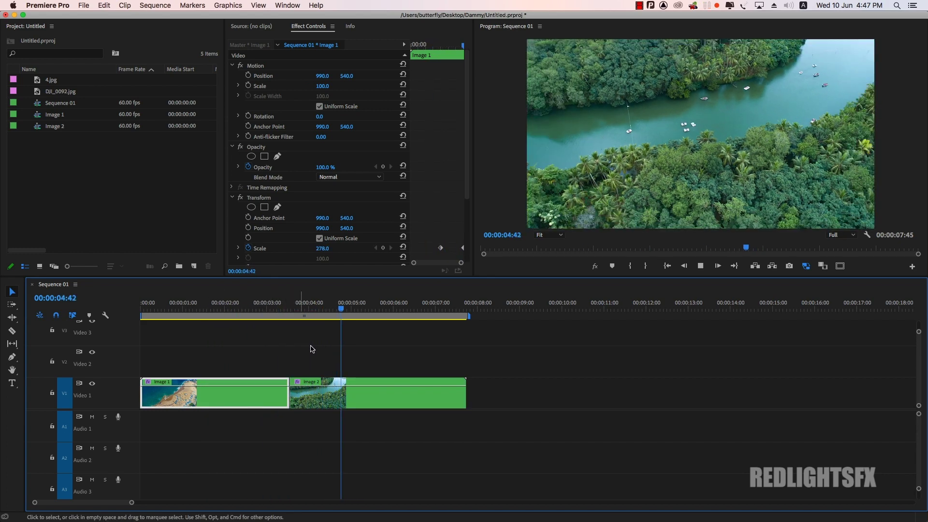
key(space)
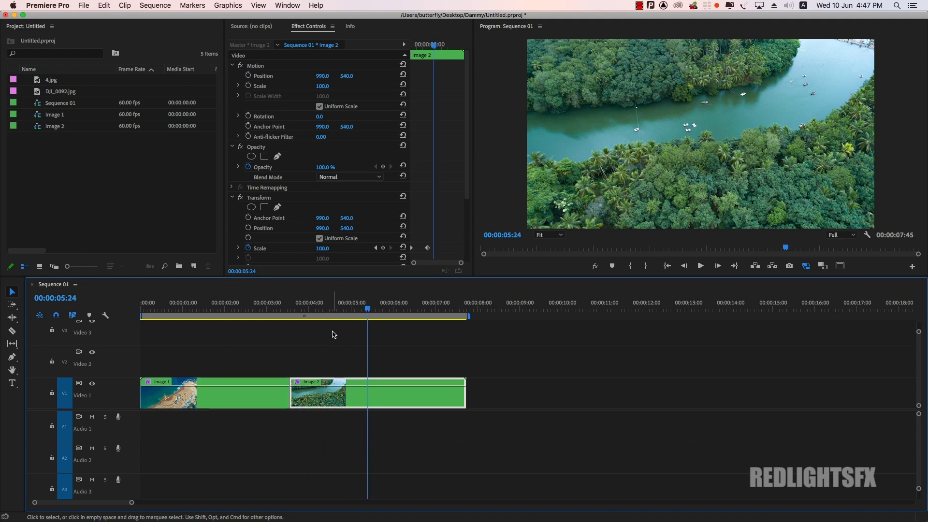
click(349, 311)
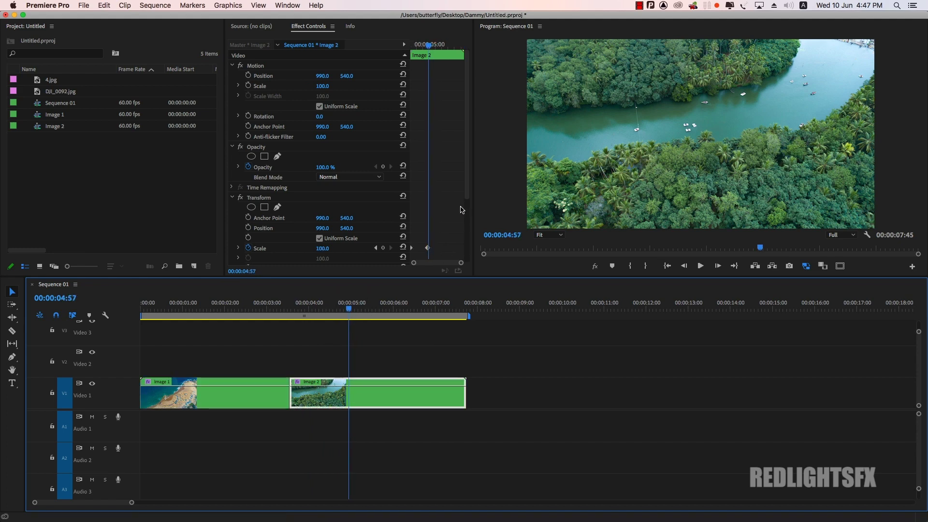
Apply Ease In to Image 1's starting Transform Scale and Rotation keyframes and Ease Out to its ending Scale keyframe
drag(249, 307, 242, 308)
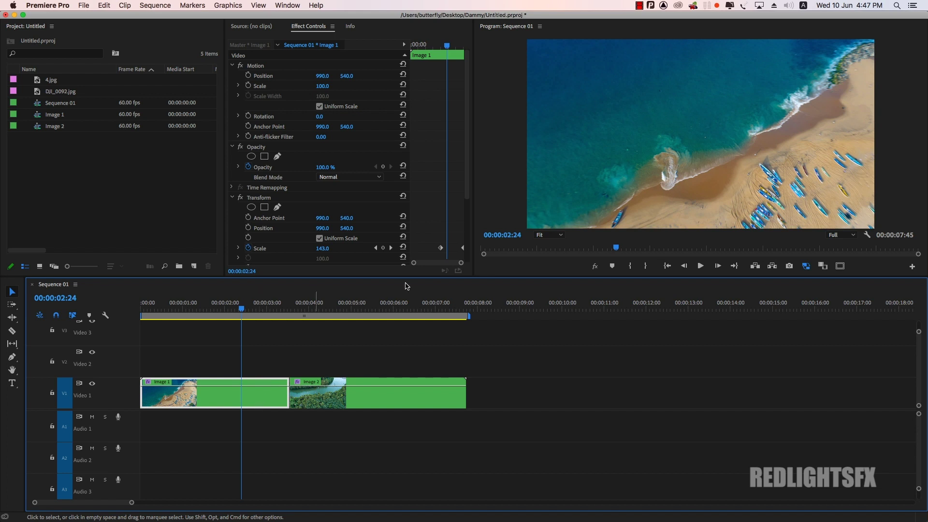
drag(467, 175, 467, 244)
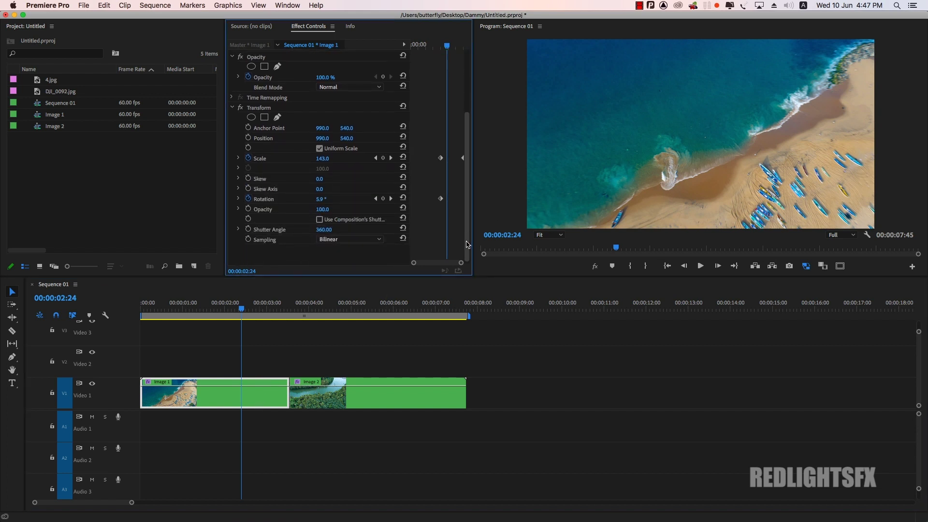
right_click(441, 199)
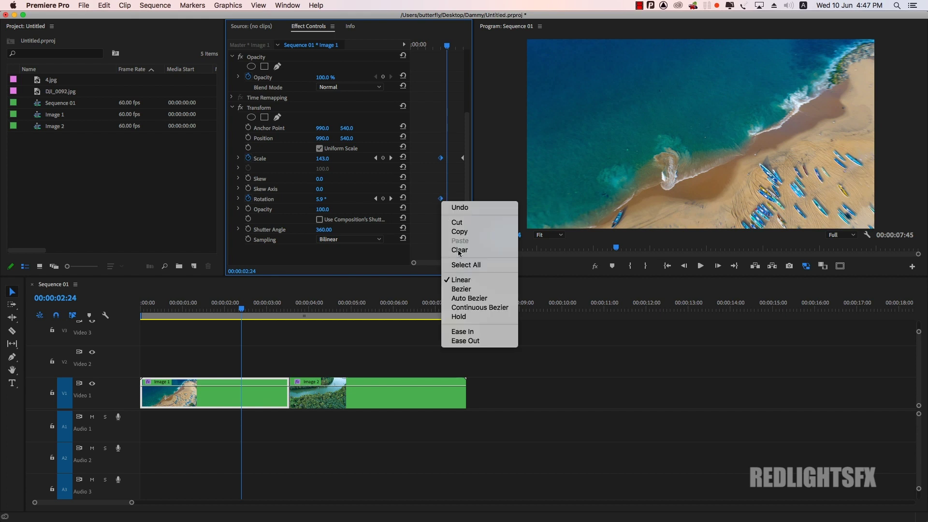
click(462, 331)
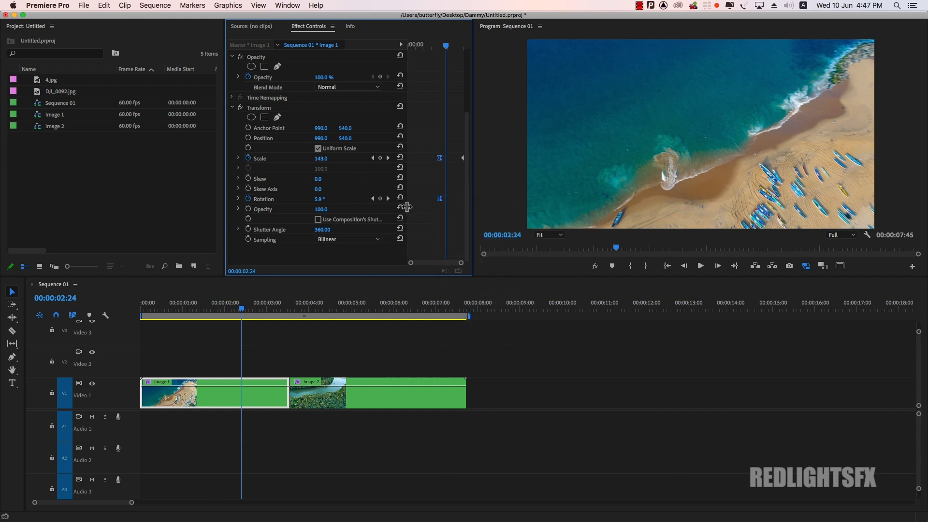
drag(407, 207, 366, 208)
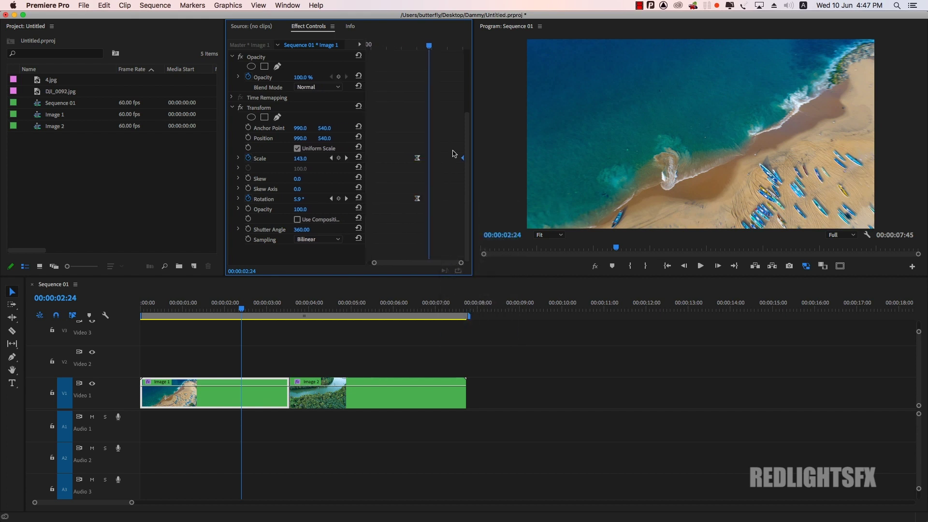
right_click(463, 162)
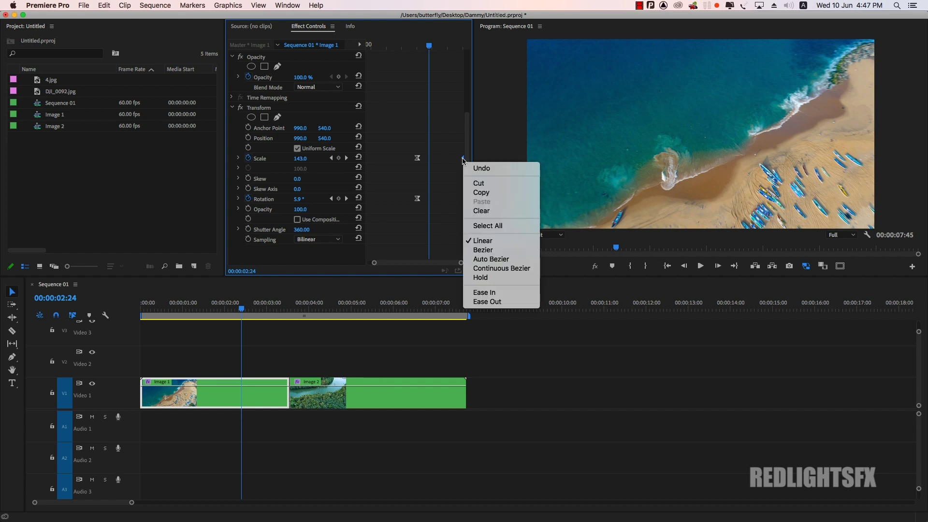
click(503, 303)
Apply Ease In to Image 2's starting Transform Scale and Rotation keyframes and Ease Out to its ending ones
key(Down)
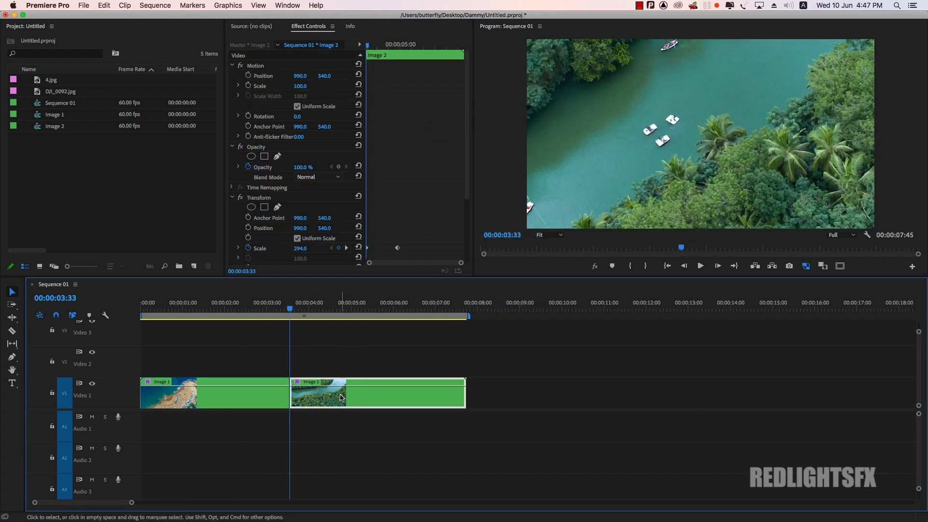
drag(468, 181, 468, 251)
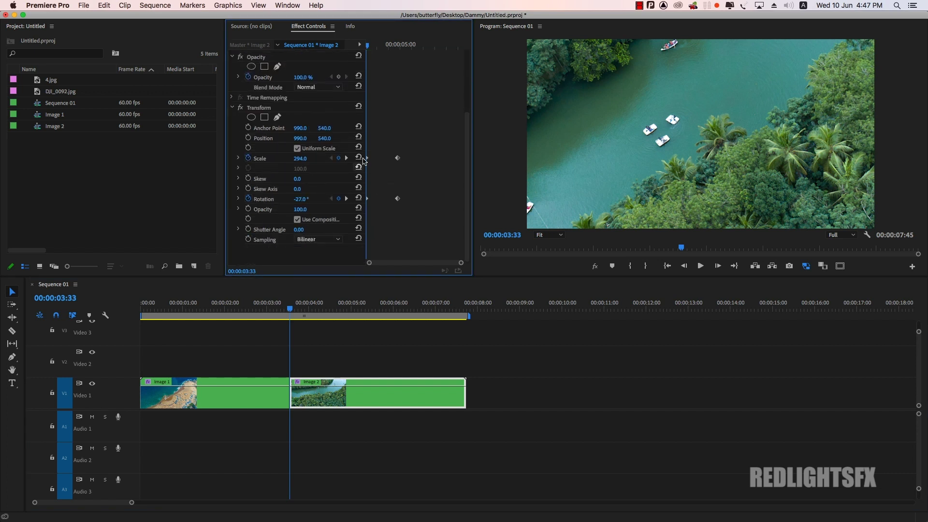
right_click(366, 200)
click(387, 329)
right_click(370, 201)
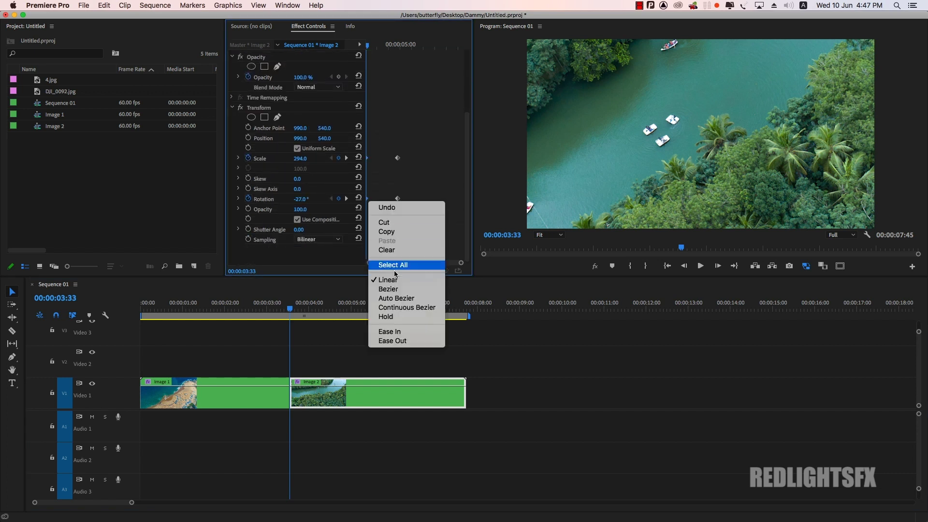
click(409, 327)
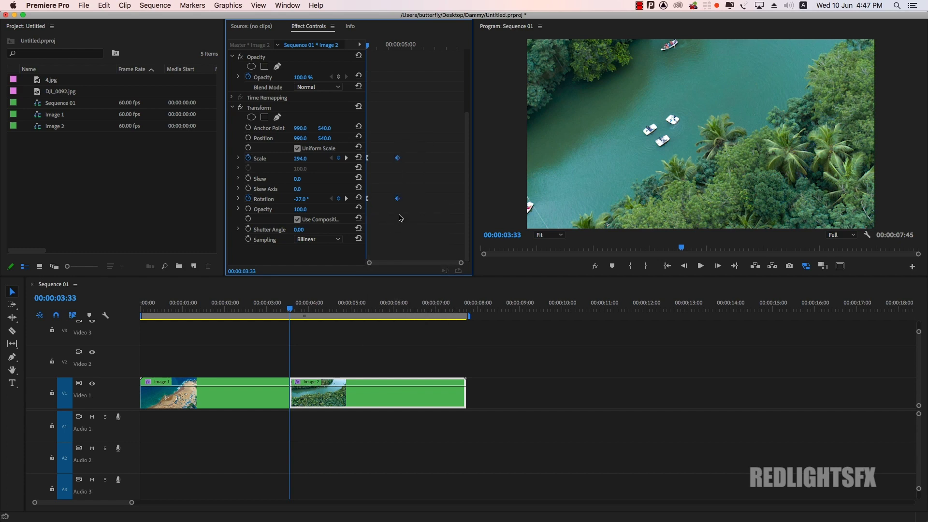
right_click(401, 199)
click(425, 344)
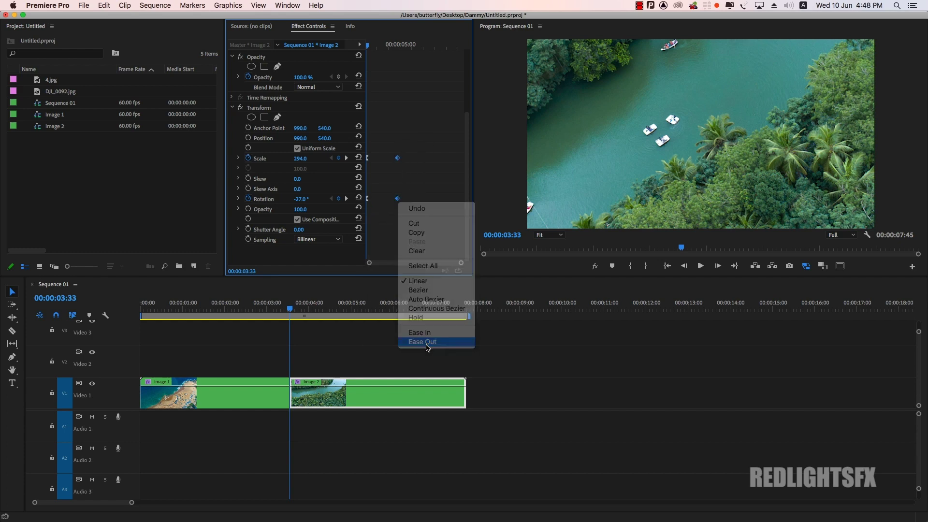
Play from near Image 1's starting keyframes through the cut to check the eased motion, stopping within Image 2
click(239, 306)
key(space)
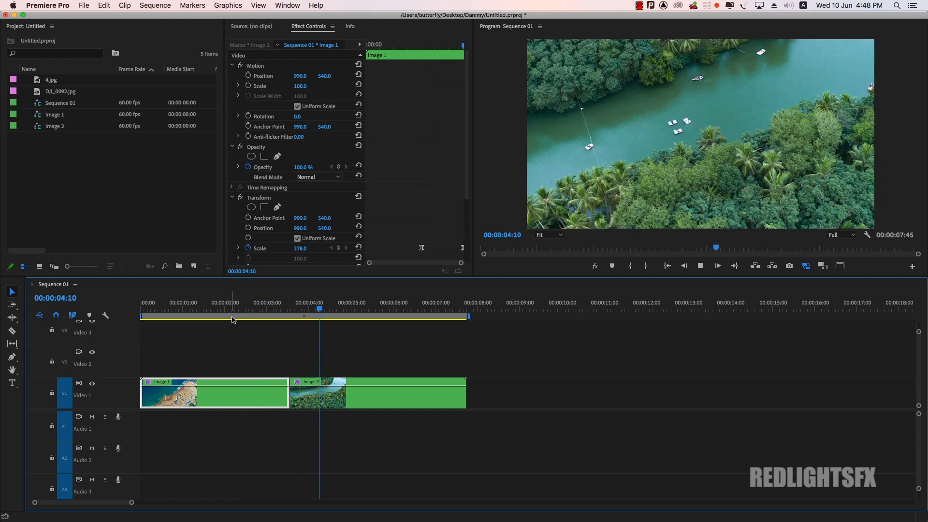
click(343, 309)
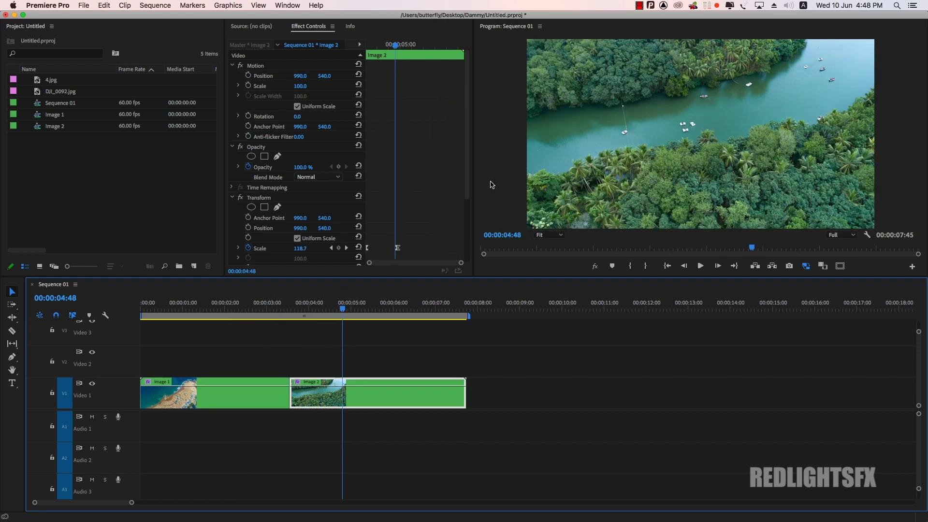
Disable Use Composition's Shutter Angle in Image 2's Transform effect and set its Shutter Angle to 360
drag(468, 188, 468, 250)
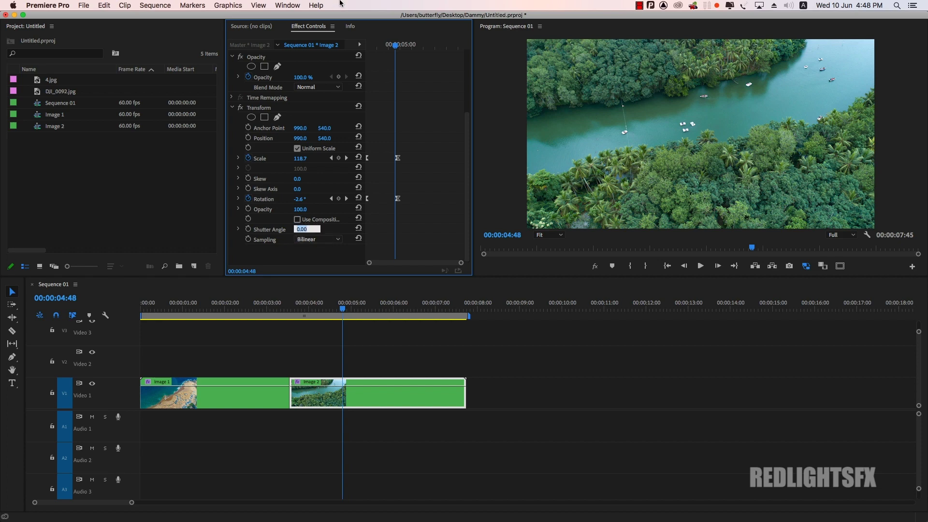
text(360)
key(Return)
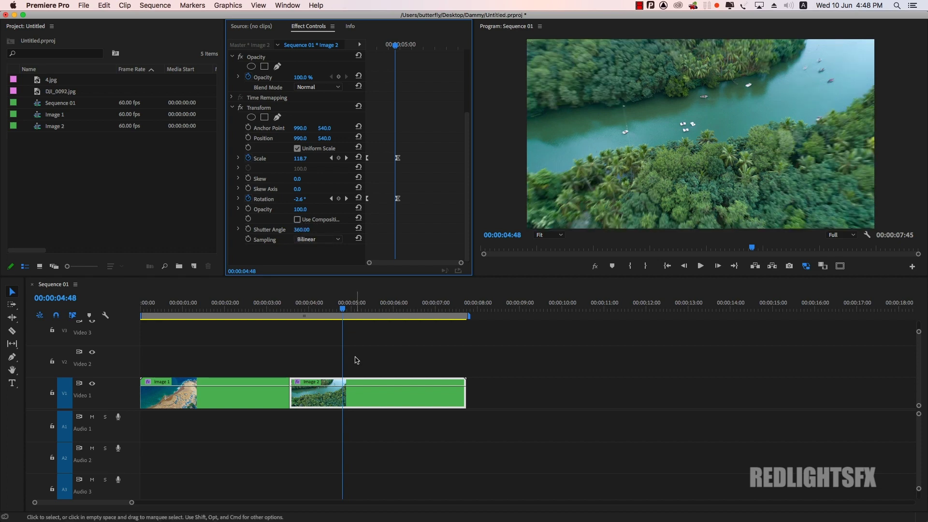
Scrub and play around the end of Image 2's animation to check its motion blur
mouse_move(341, 309)
mouse_down()
mouse_move(311, 308)
mouse_move(346, 307)
mouse_up()
key(space)
key(space)
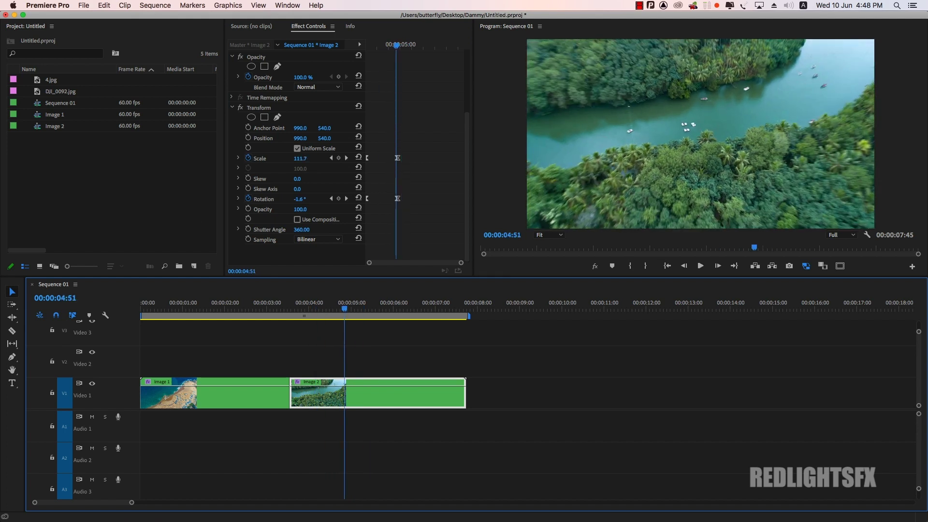
Search the effects for "lens dis" and apply the Lens Distortion video effect to both Image 2 and Image 1
drag(0, 21, 182, 23)
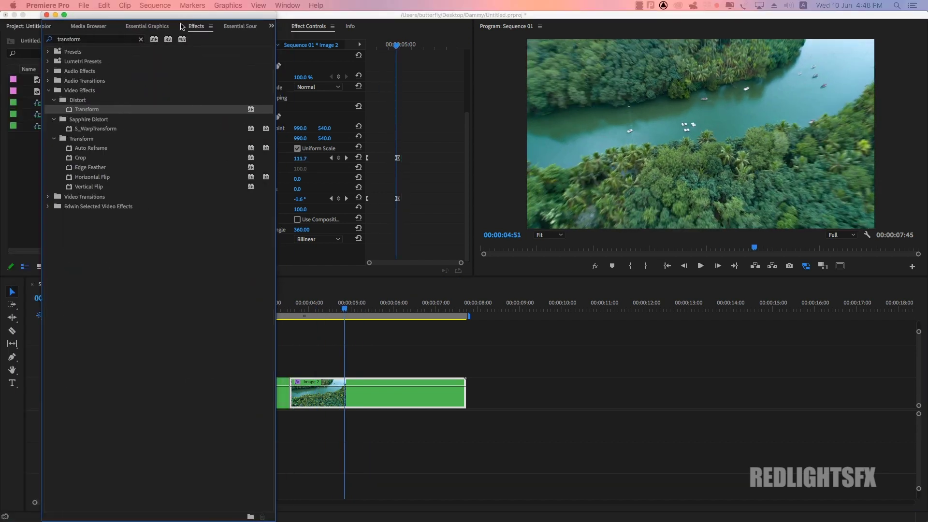
click(140, 41)
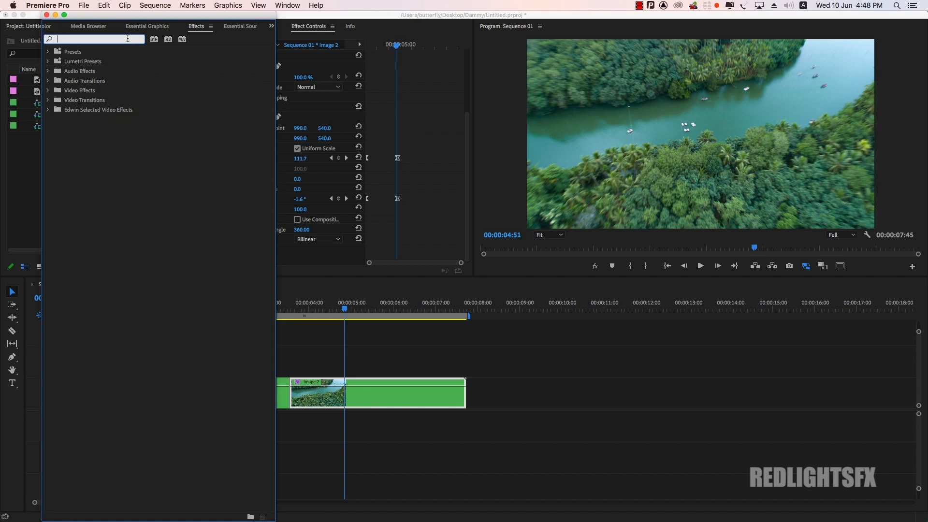
text(lens)
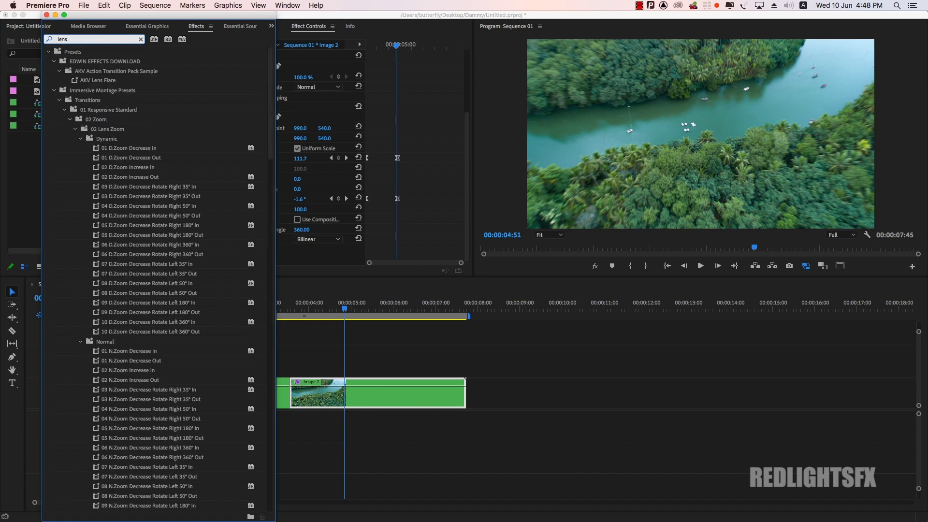
text( dis)
scroll(180, 219, down, 15)
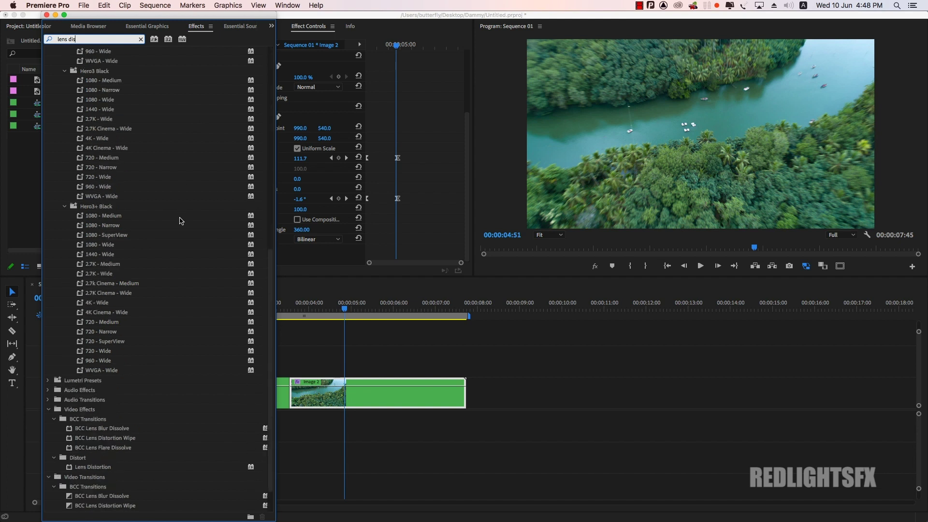
click(96, 430)
drag(96, 430, 307, 401)
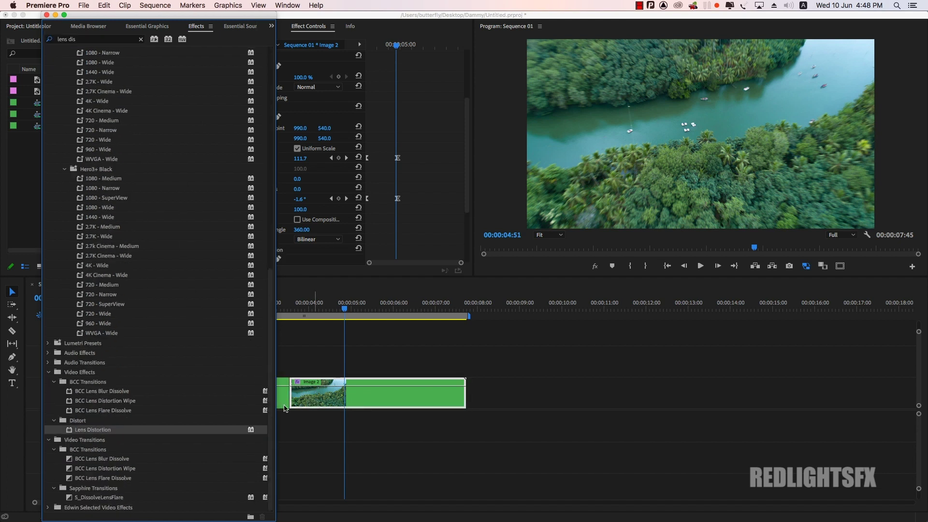
click(283, 394)
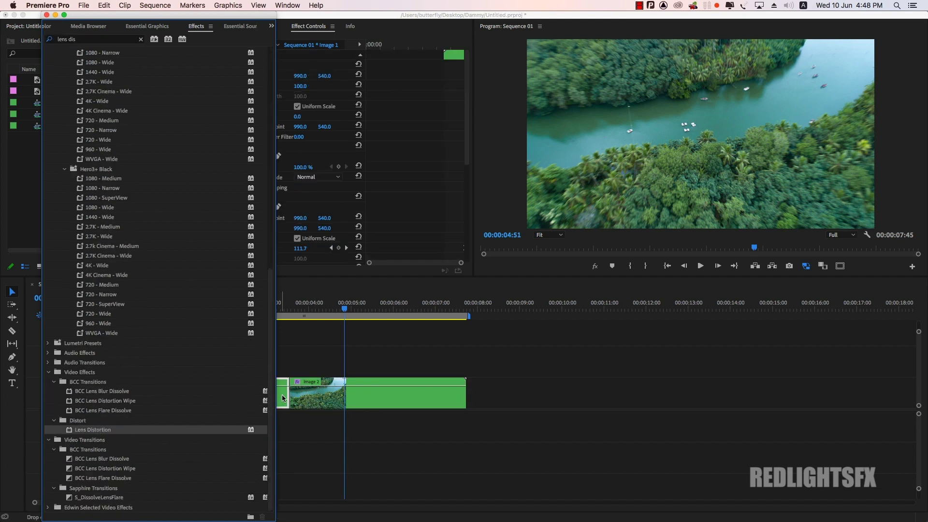
drag(229, 16, 0, 16)
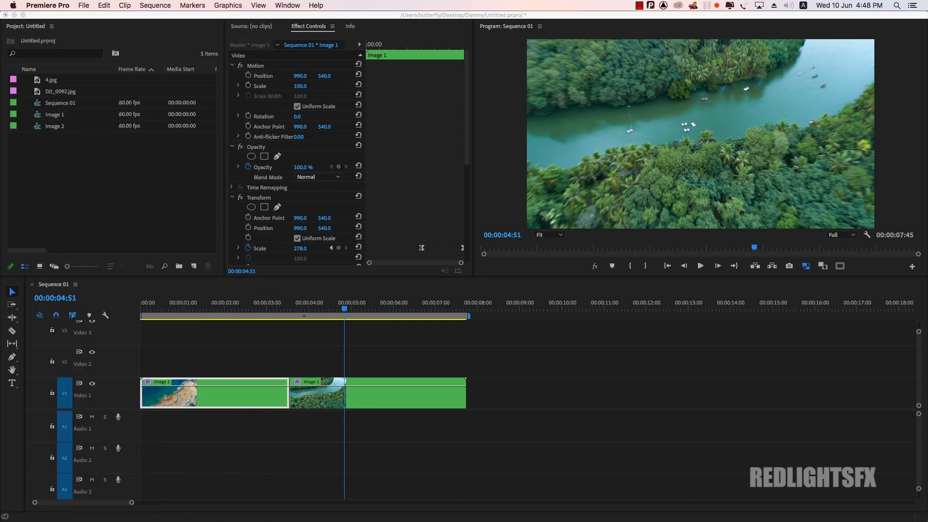
Enable keyframing for Image 1's Lens Distortion Curvature at 00:00:01:58, shortly before the Transform animation starts
click(219, 309)
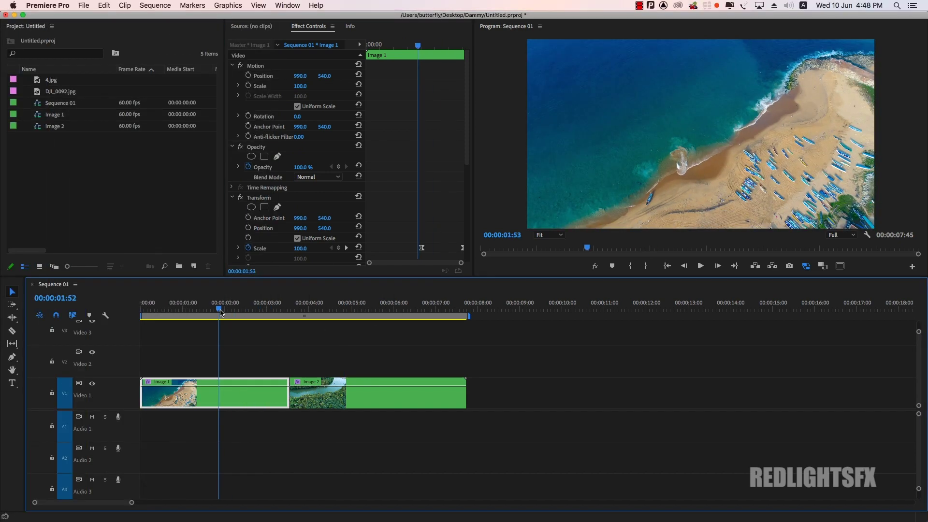
click(233, 197)
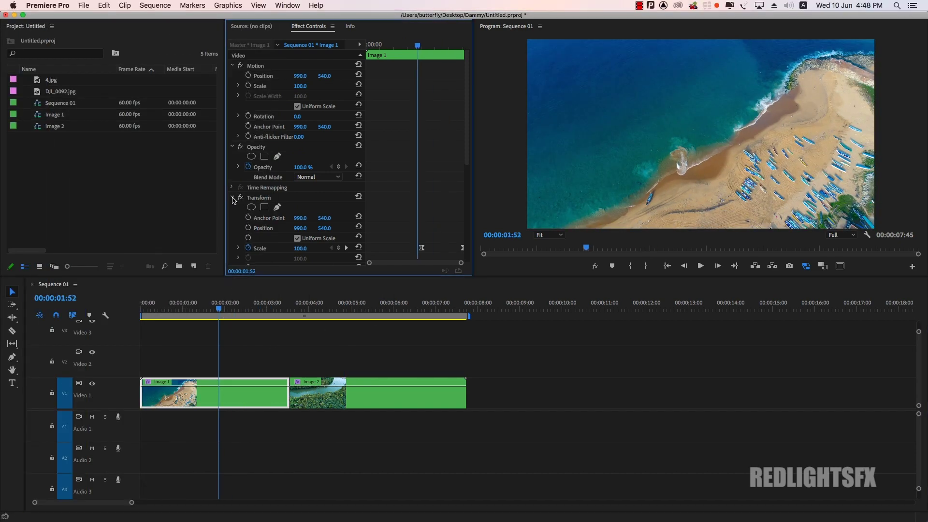
scroll(468, 195, down, 3)
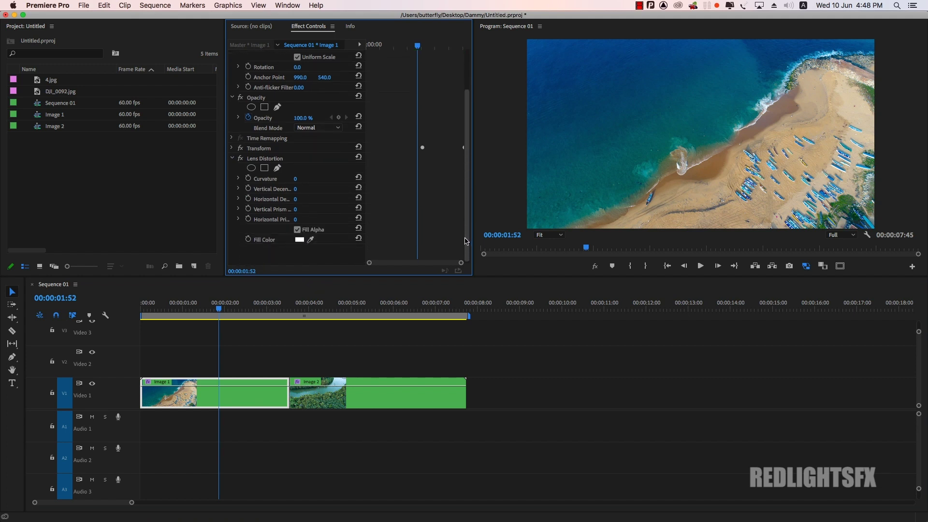
mouse_move(231, 309)
mouse_down()
mouse_move(199, 309)
mouse_move(225, 309)
mouse_up()
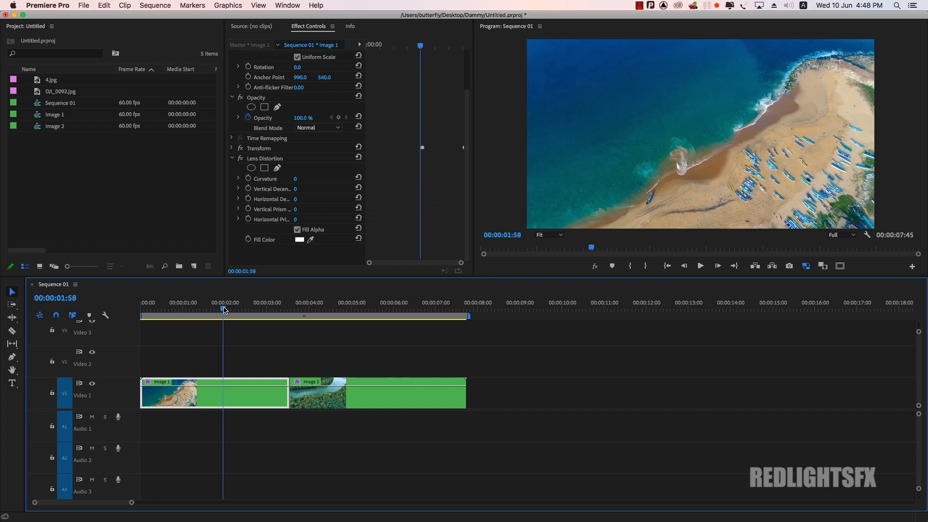
click(250, 178)
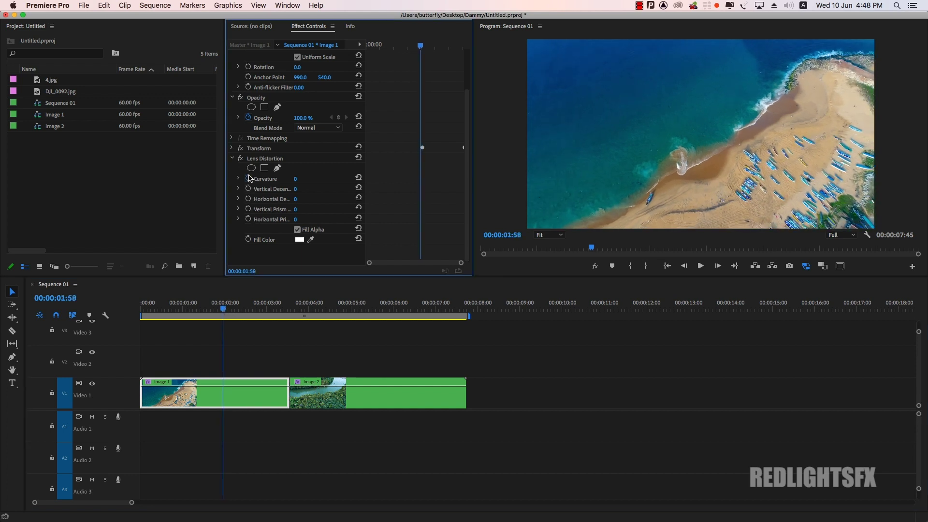
Set Image 1's Lens Distortion Curvature to -100 at 00:00:03:24, just before the end of the clip
drag(228, 310, 288, 315)
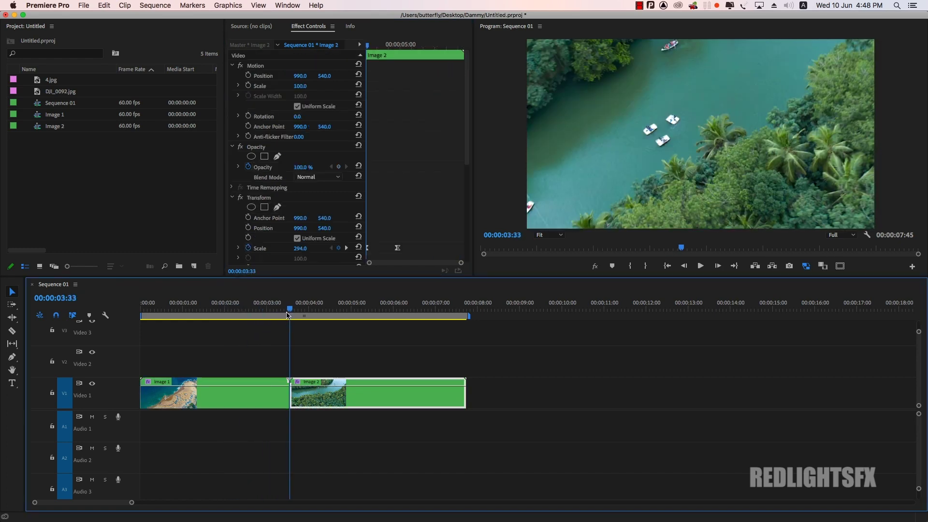
key(Right)
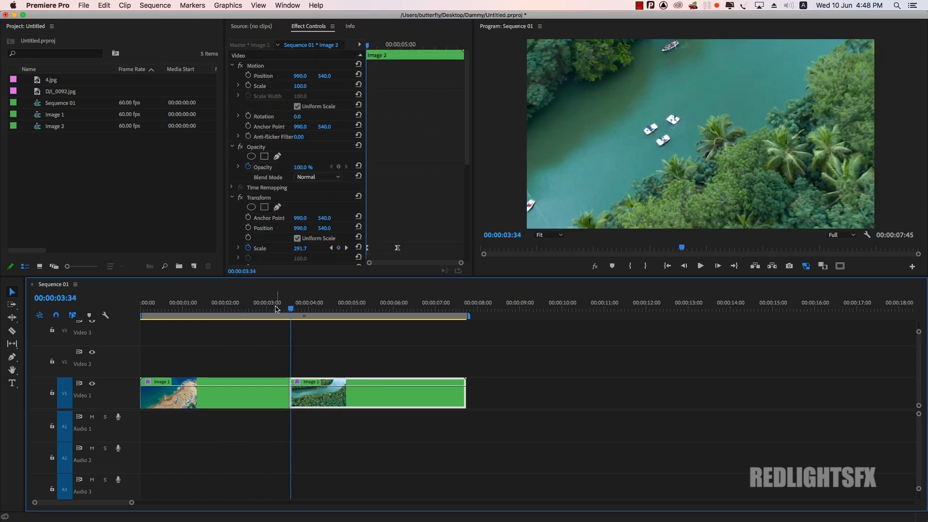
key(Left)
key(Left)
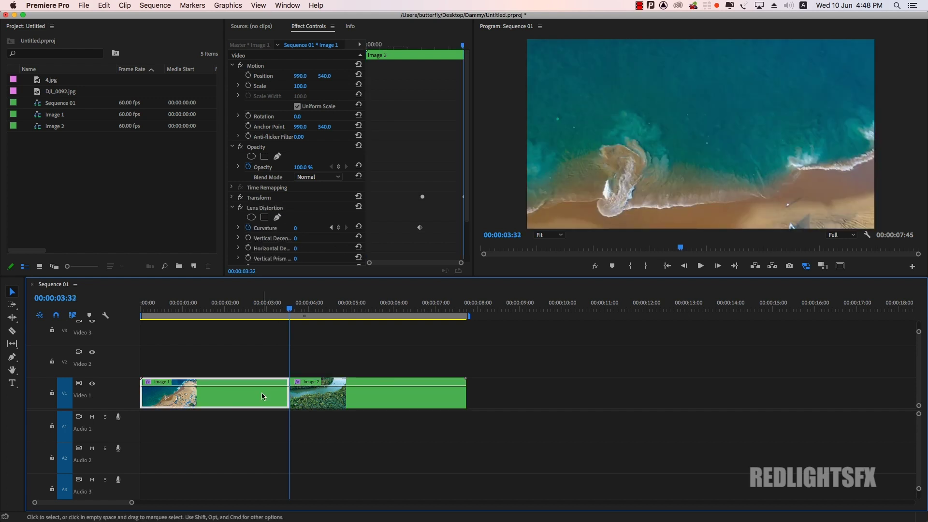
click(308, 237)
key(Left)
key(Left)
key(Left)
key(Left)
key(Left)
key(Left)
key(Left)
key(Left)
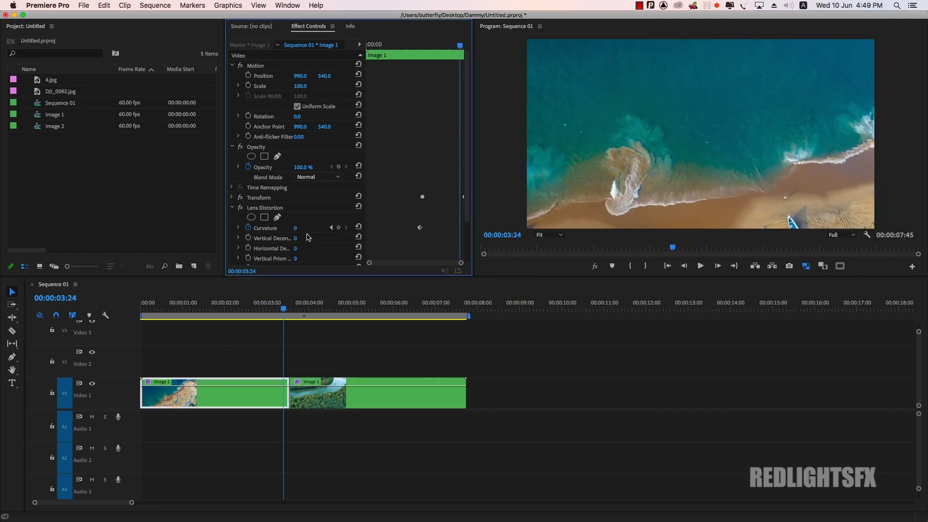
drag(296, 228, 246, 227)
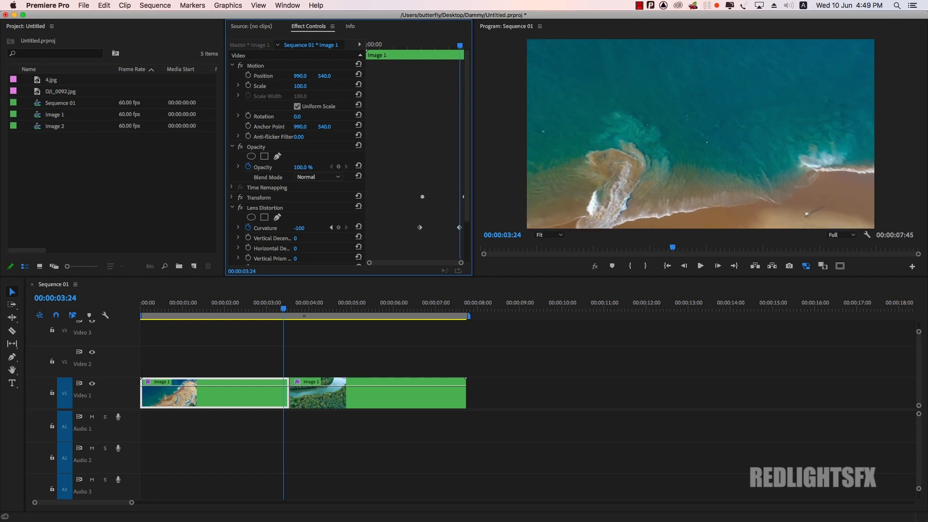
Keyframe Image 2's Lens Distortion Curvature at -100 on its first frame, 00:00:03:33
mouse_move(284, 310)
mouse_down()
mouse_move(196, 319)
mouse_move(291, 323)
mouse_up()
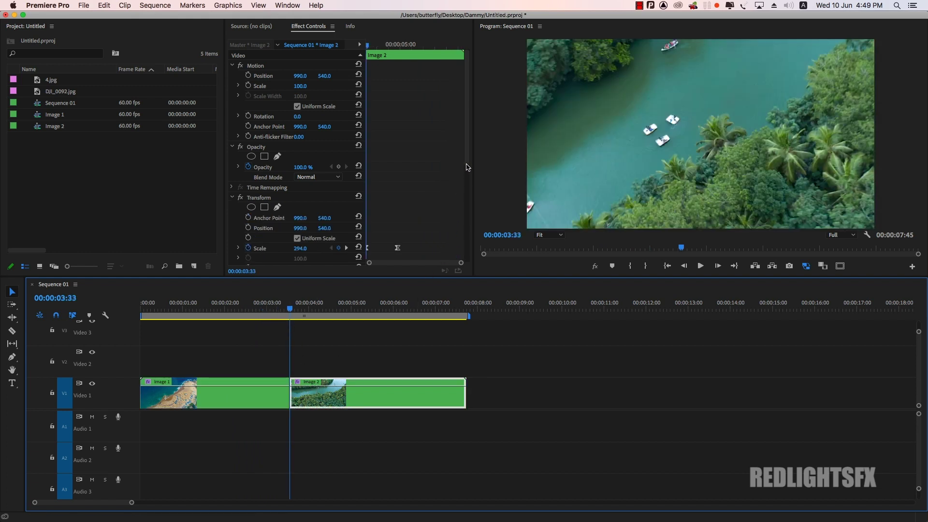
scroll(243, 138, down, 3)
click(233, 151)
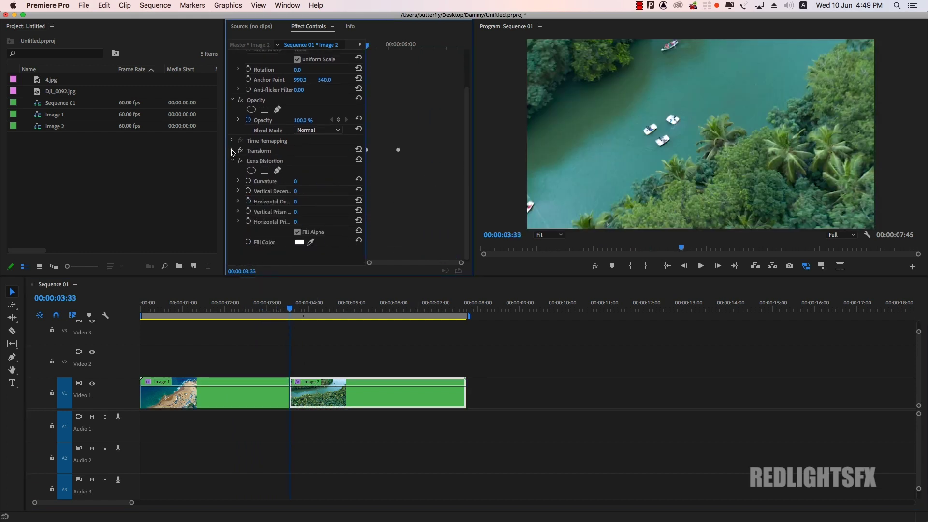
drag(296, 182, 248, 182)
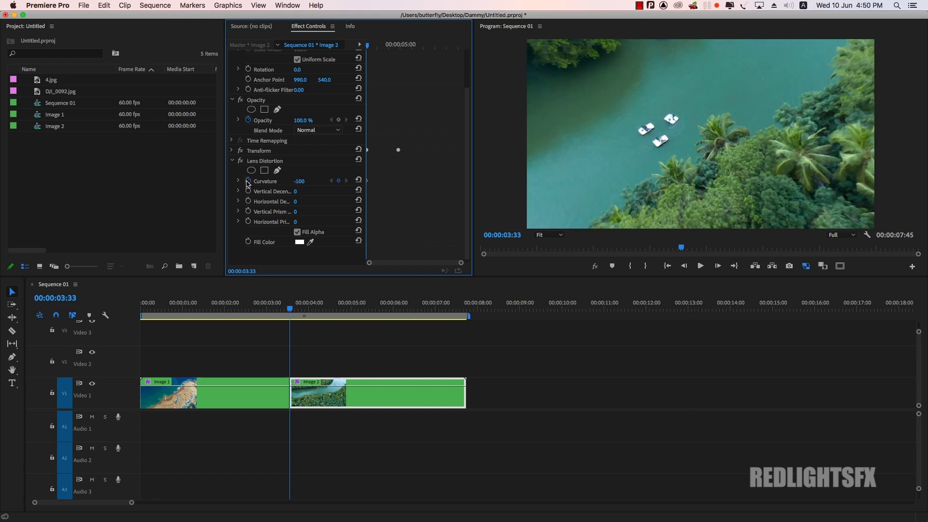
Add a Curvature keyframe of 0 to Image 2's Lens Distortion at 00:00:05:11
drag(291, 309, 361, 323)
drag(303, 182, 303, 182)
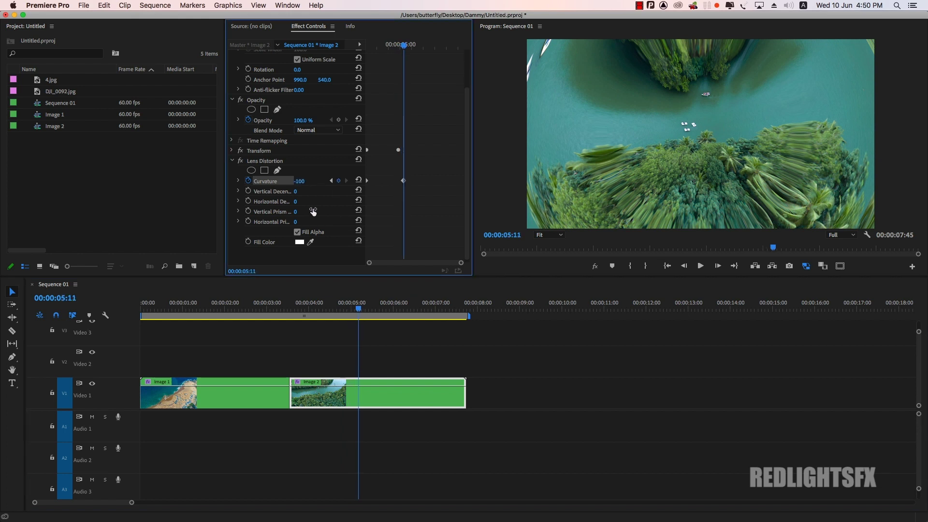
drag(302, 181, 350, 180)
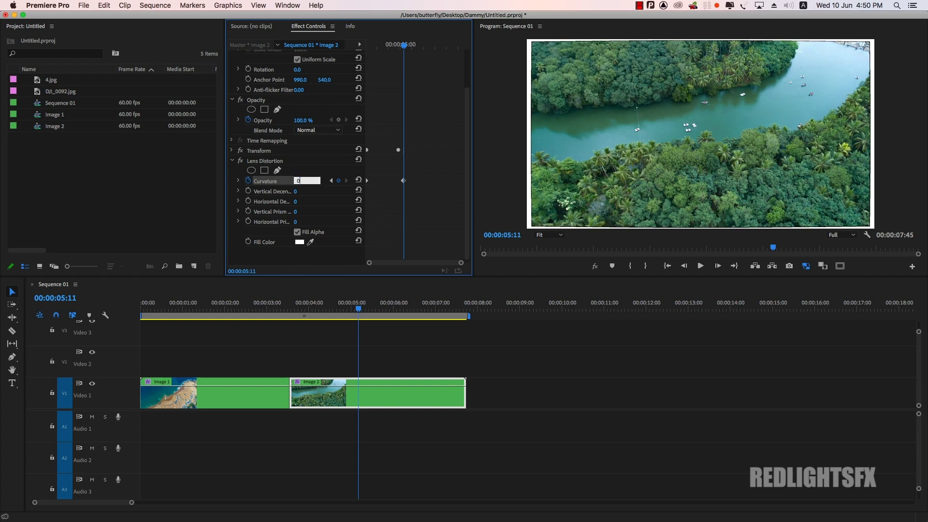
key(Return)
Preview Image 2's lens distortion and move its ending Curvature keyframe to about 00:00:05:36
drag(359, 308, 290, 327)
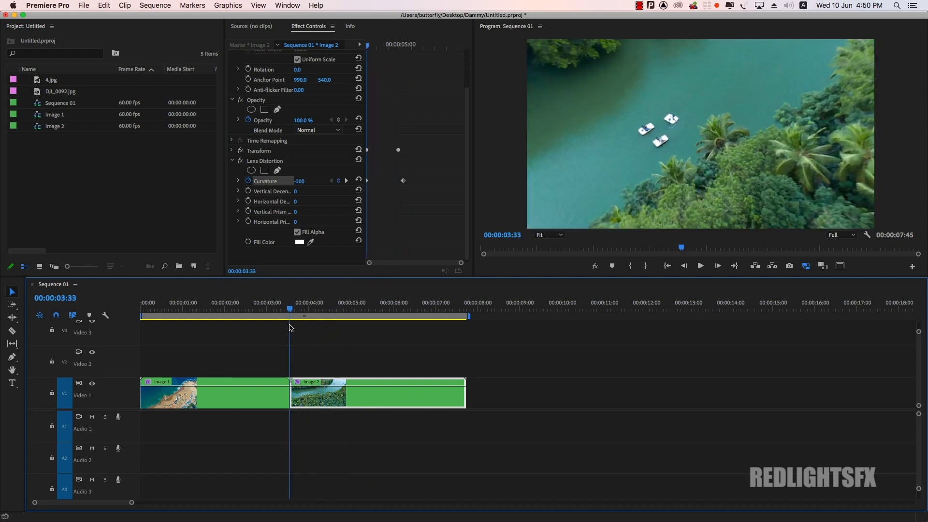
key(space)
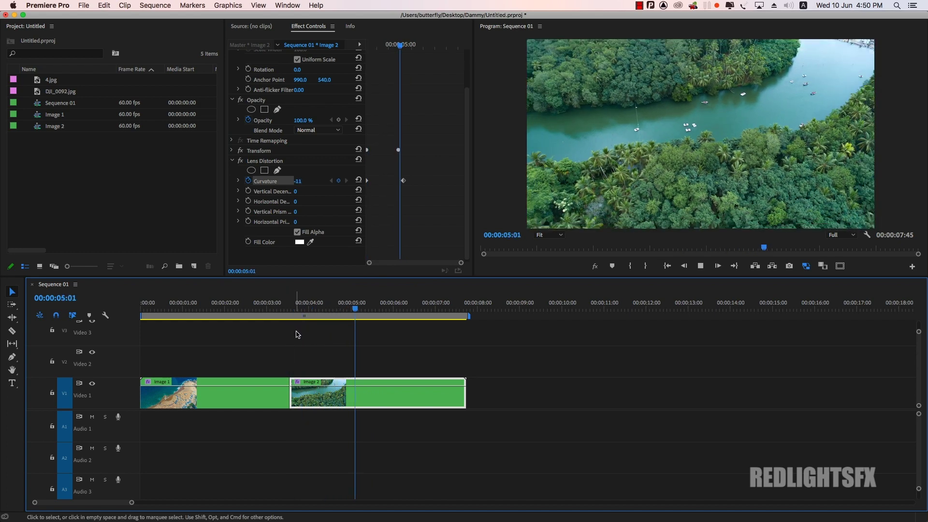
drag(360, 309, 381, 310)
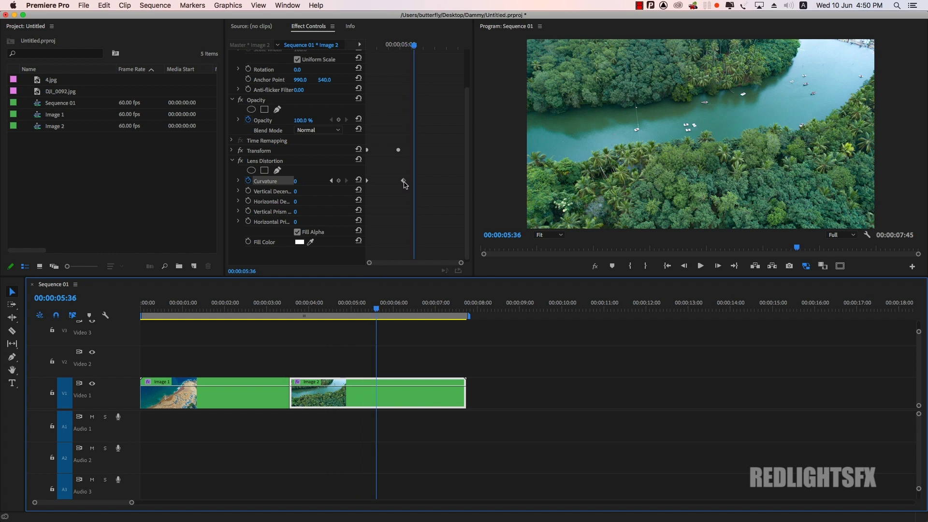
drag(404, 181, 411, 180)
drag(377, 309, 336, 307)
key(space)
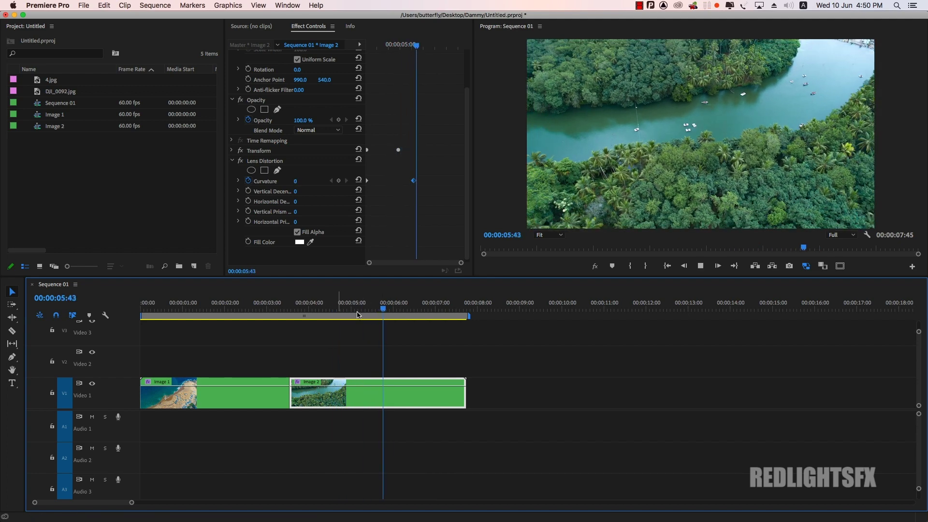
key(space)
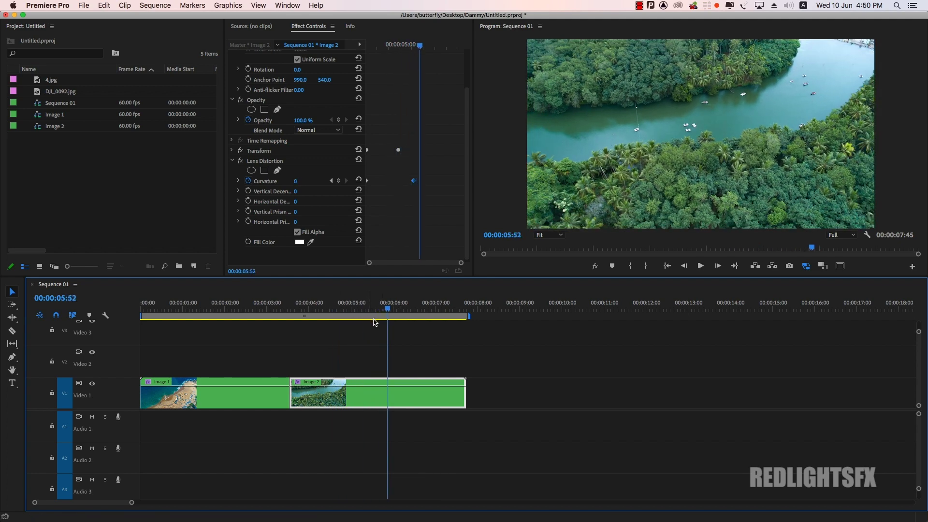
Apply Ease In to Image 2's first Curvature keyframe and Ease Out to its last one
right_click(368, 182)
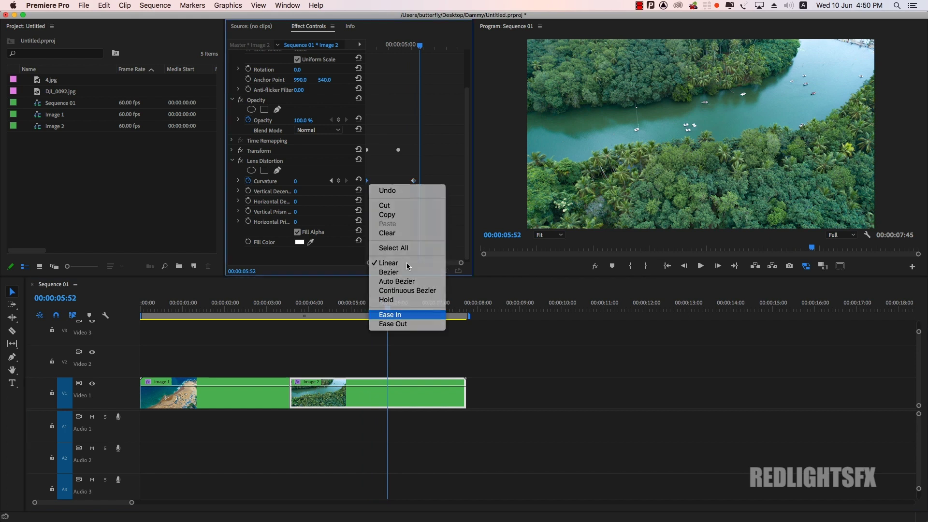
click(401, 315)
right_click(415, 183)
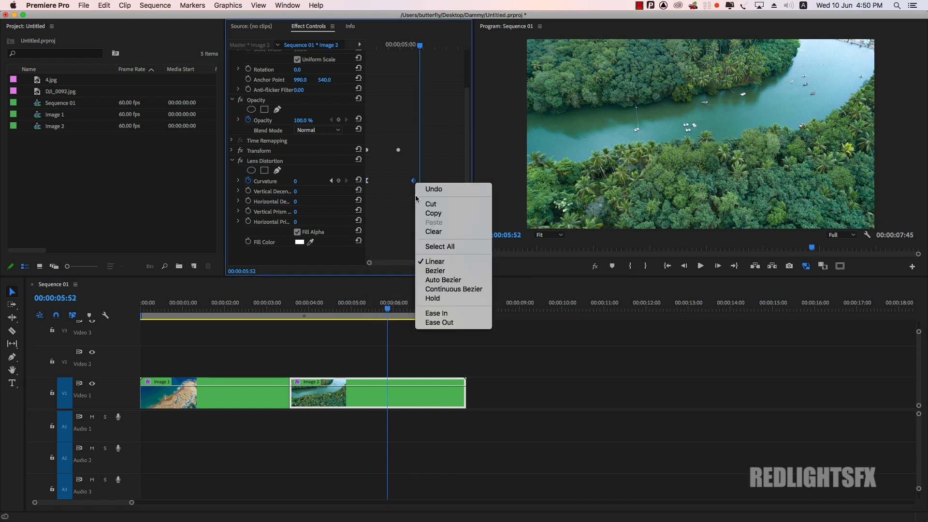
click(438, 321)
Apply Ease In to Image 1's first Curvature keyframe and Ease Out to its last one
click(249, 305)
key(Left)
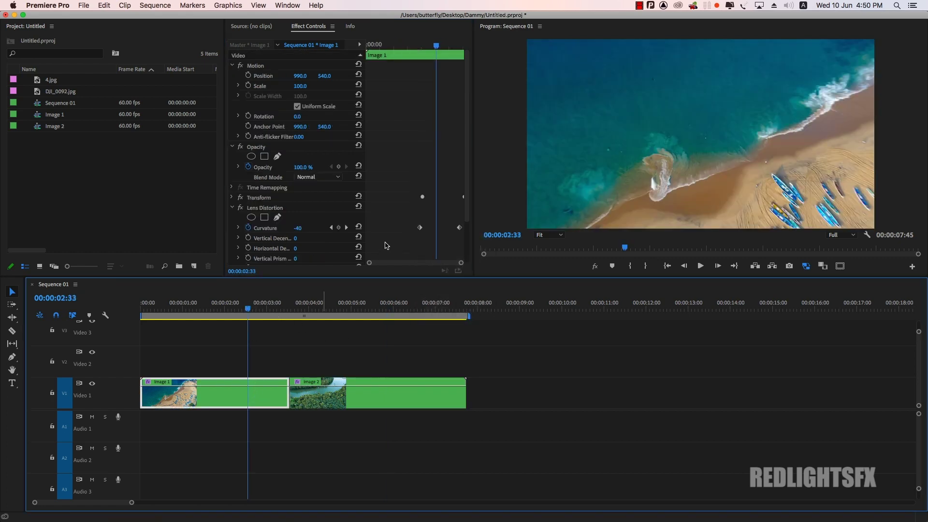
right_click(421, 228)
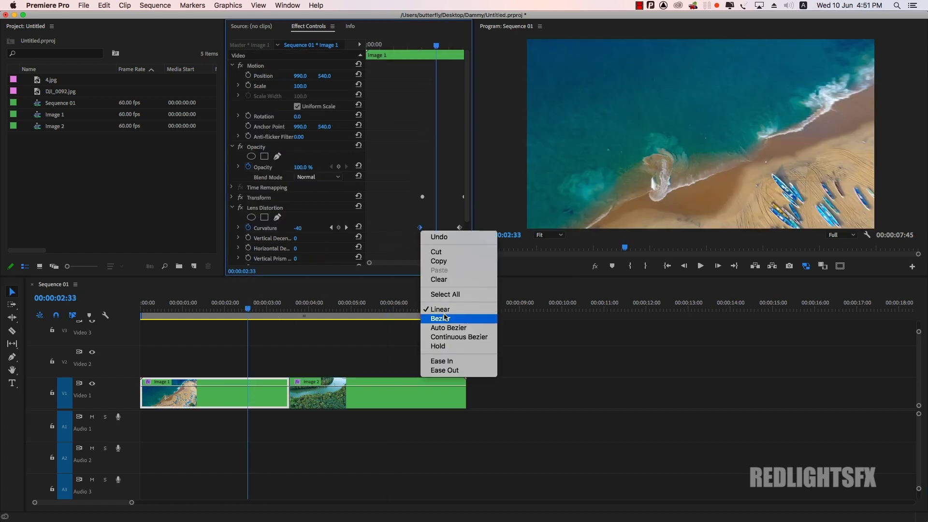
click(442, 362)
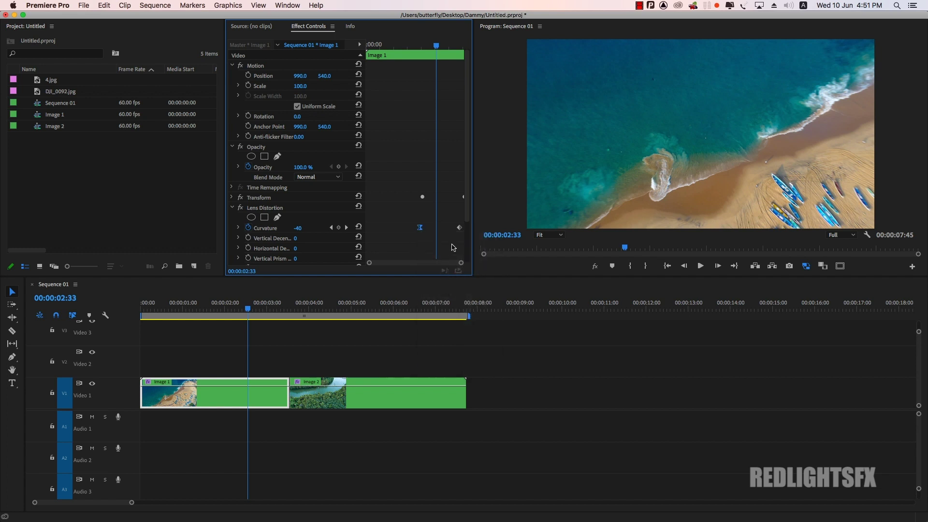
right_click(460, 228)
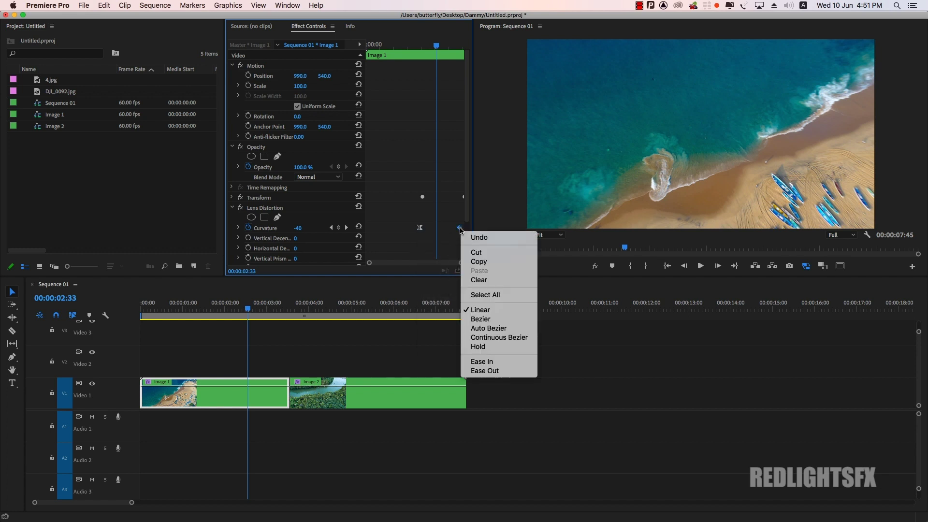
click(481, 373)
Duplicate the Image 1 and Image 2 clips onto Video 2 and Video 3, and enlarge the video track area to show all three layers
drag(353, 356, 266, 343)
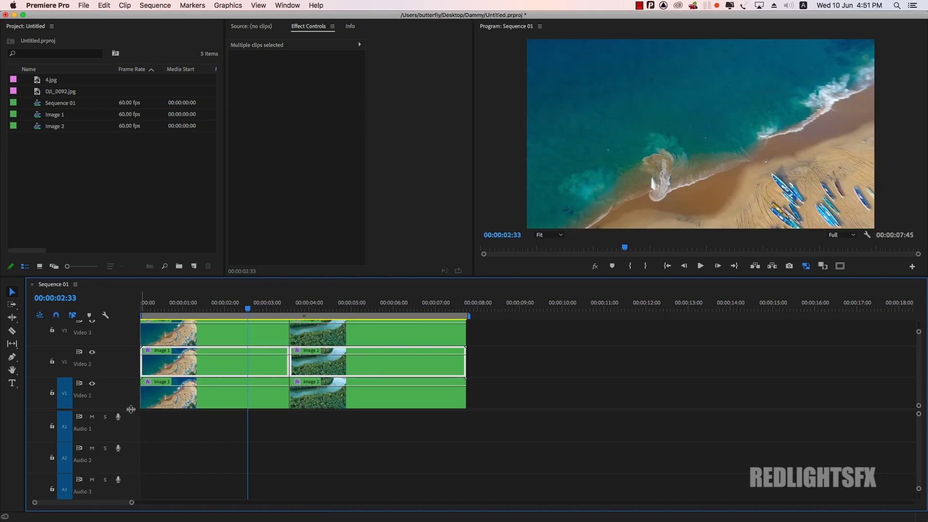
drag(131, 409, 130, 438)
click(366, 331)
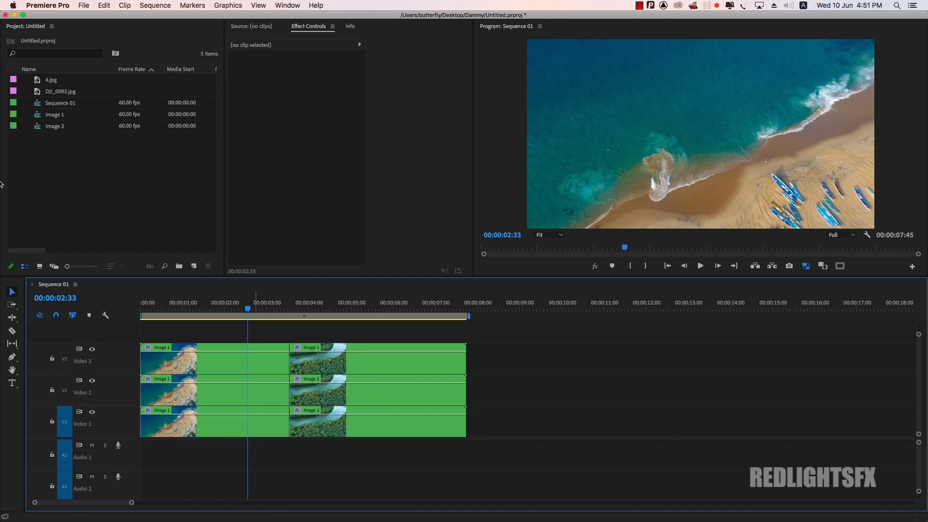
Bring the effects library into view and search it for "color ba"
drag(0, 34, 556, 25)
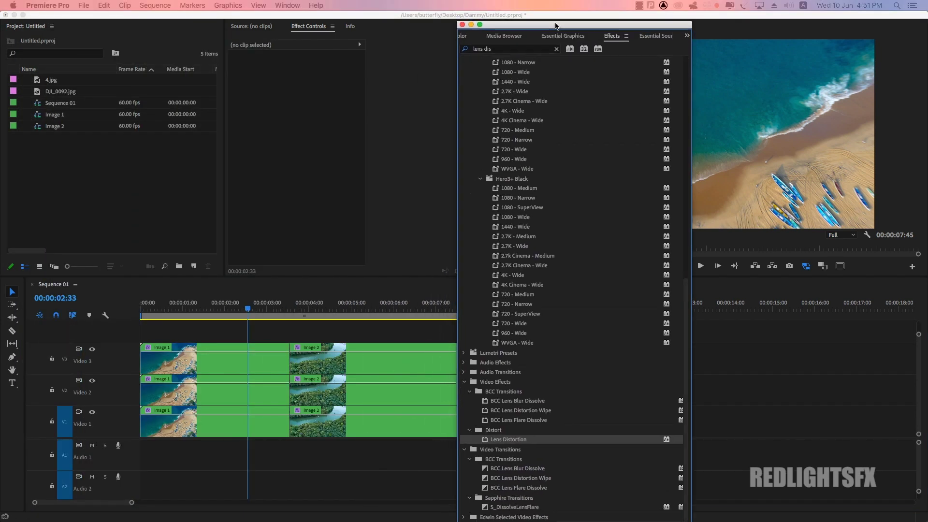
click(556, 49)
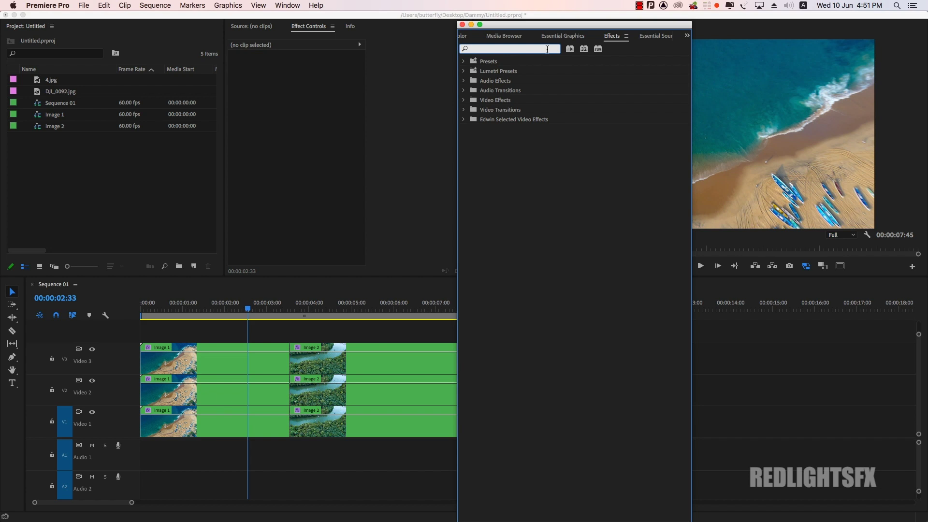
text(clo)
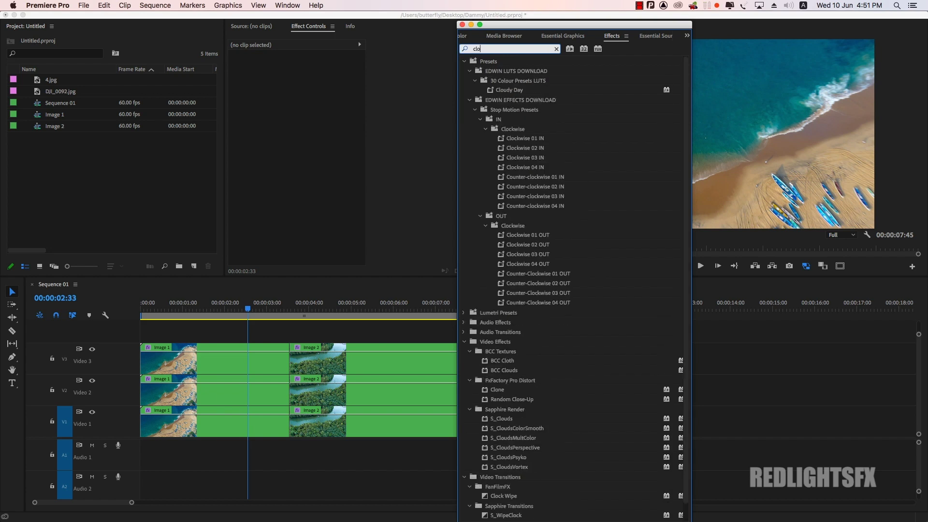
key(BackSpace)
key(BackSpace)
text(olo)
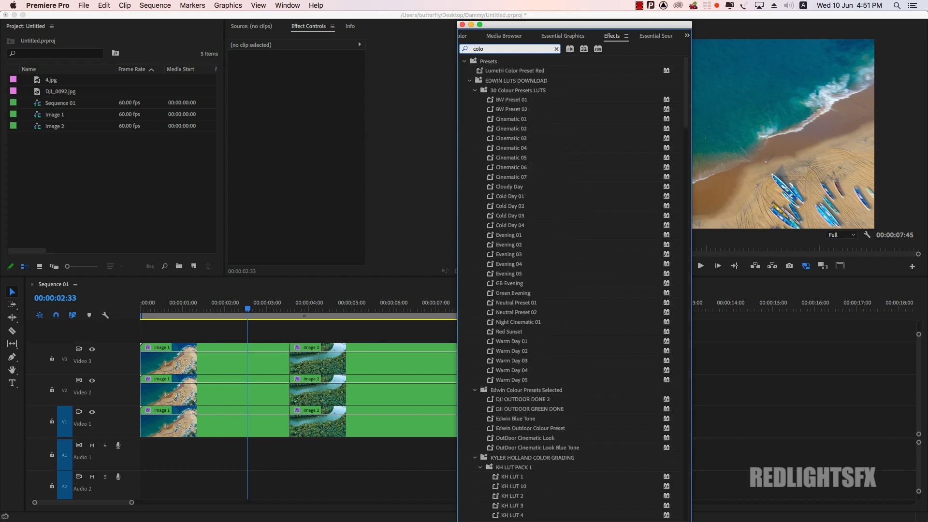
text(r ba)
Apply the Color Balance (RGB) effect to every Image 1 and Image 2 clip on Video 1, Video 2 and Video 3
click(525, 168)
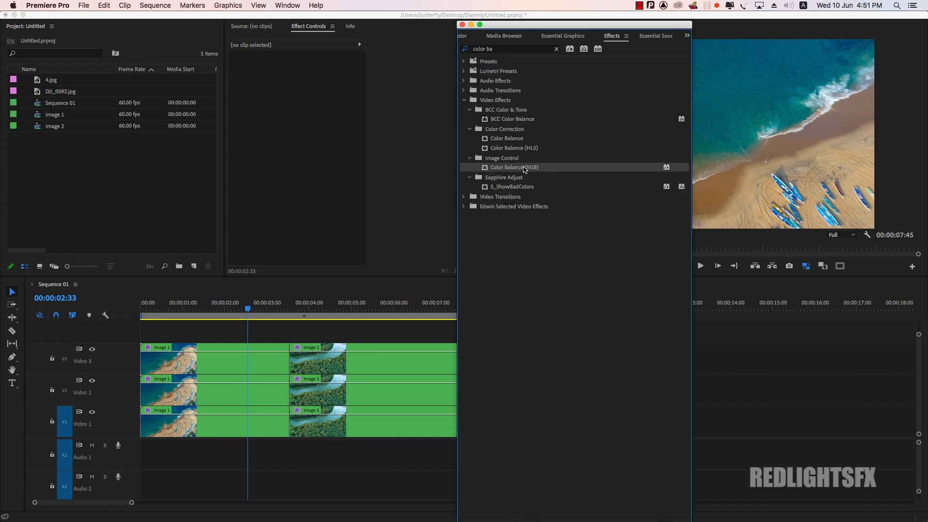
click(220, 421)
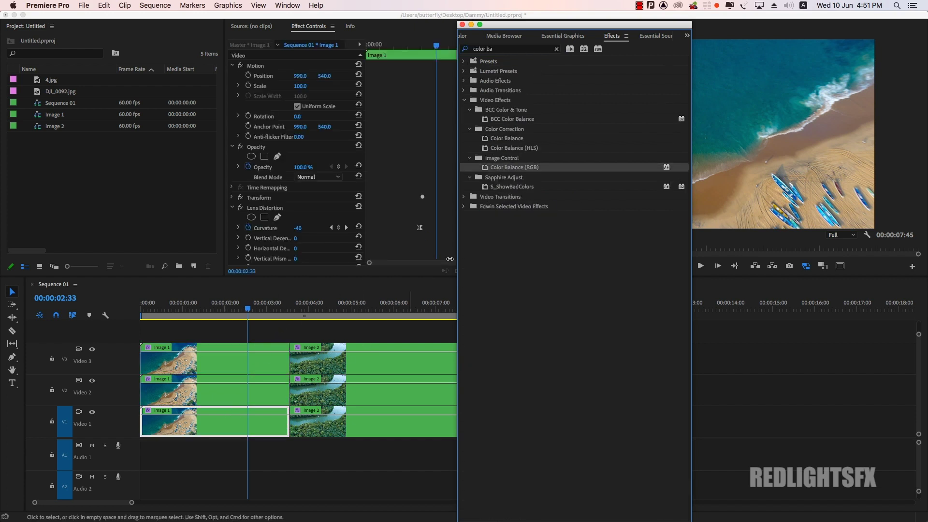
click(228, 391)
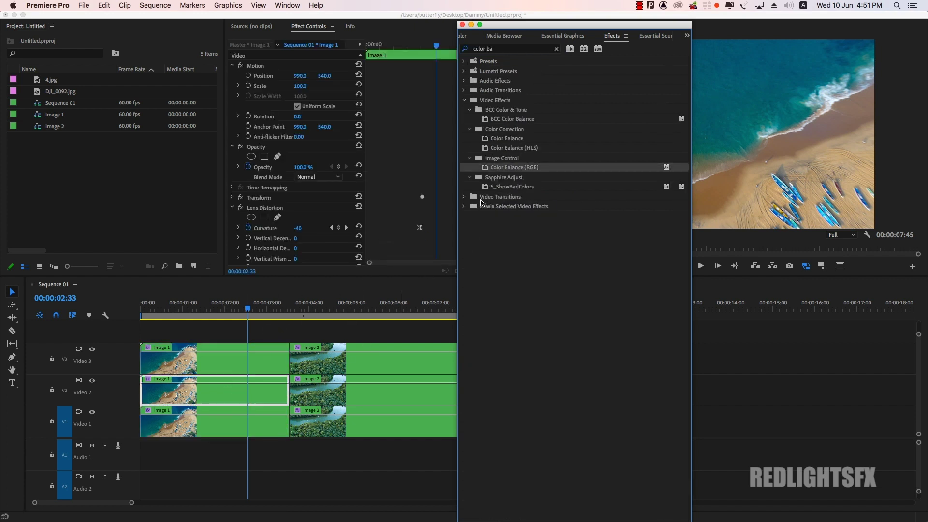
drag(508, 170, 221, 366)
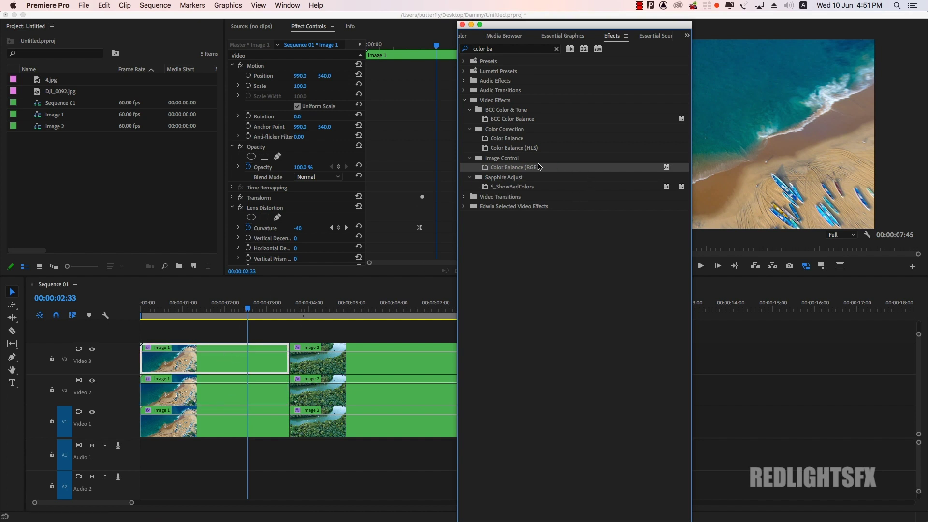
drag(540, 167, 321, 360)
drag(536, 172, 358, 384)
drag(531, 171, 353, 418)
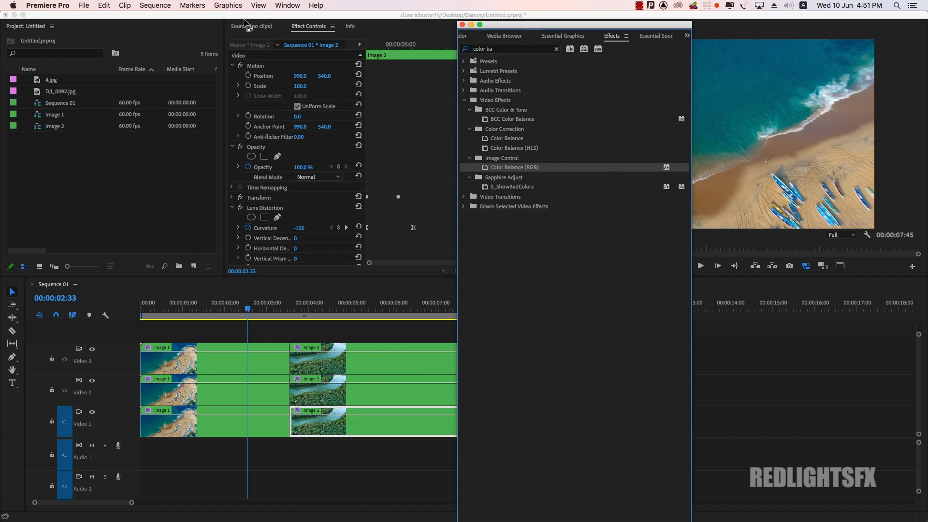
drag(588, 28, 2, 18)
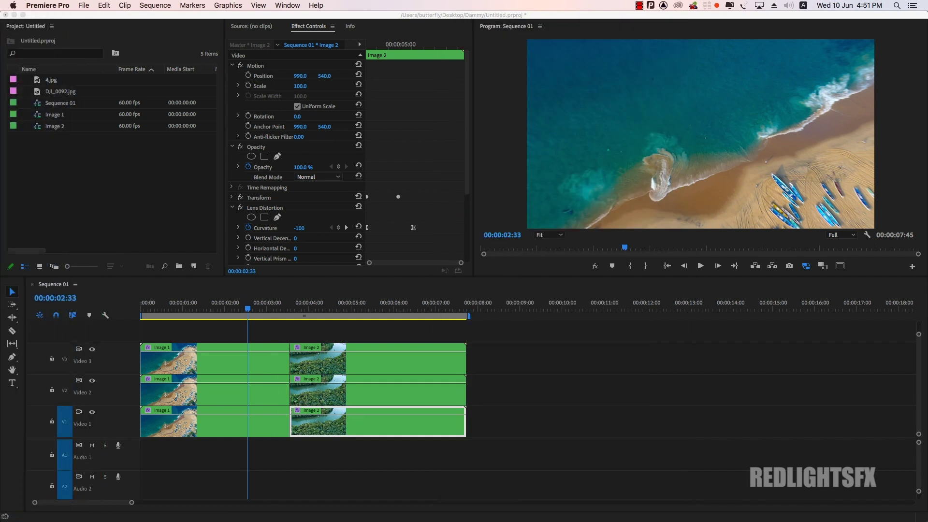
Set Green and Blue to 0 in the Color Balance (RGB) effect of the Image 1 clip on Video 1
drag(232, 300, 178, 309)
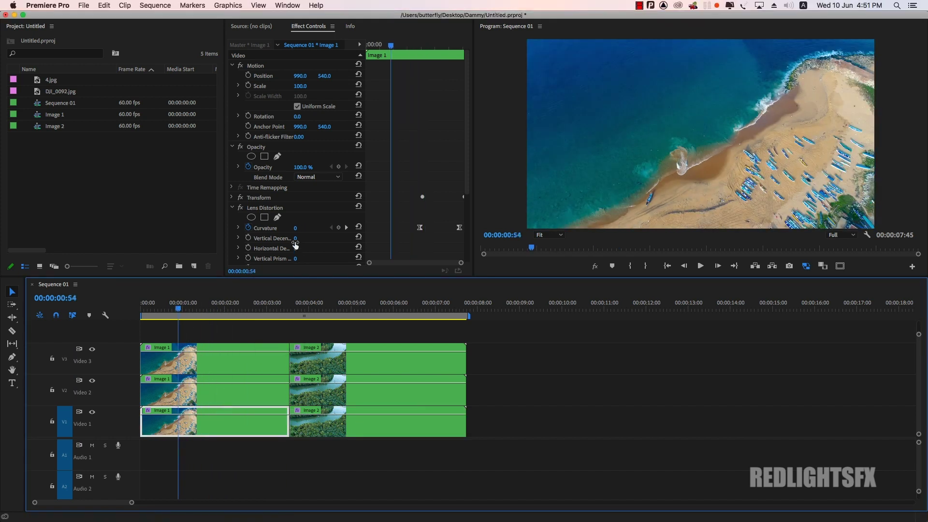
click(231, 208)
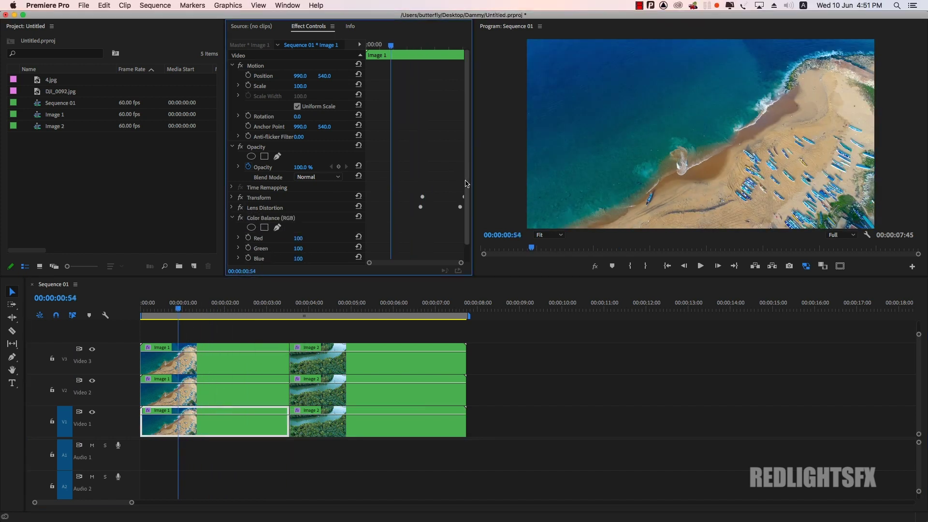
scroll(424, 184, down, 2)
click(238, 420)
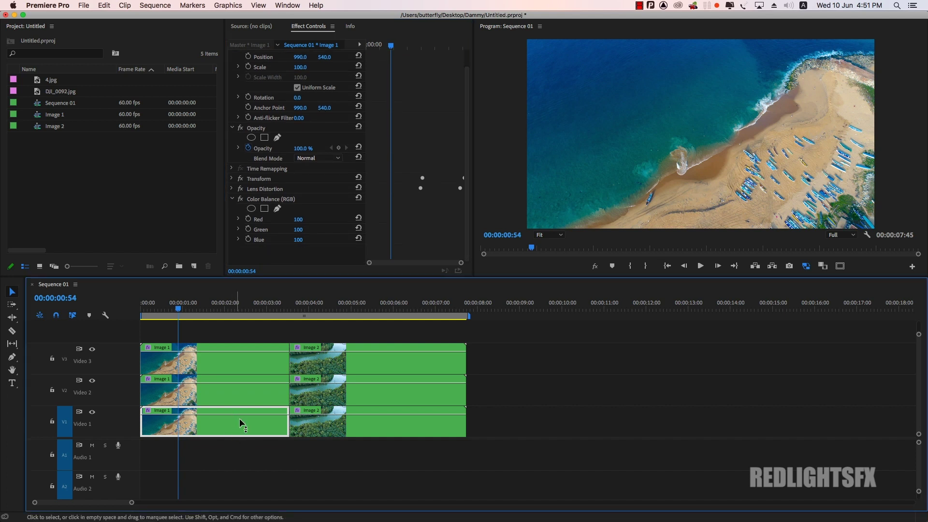
click(299, 229)
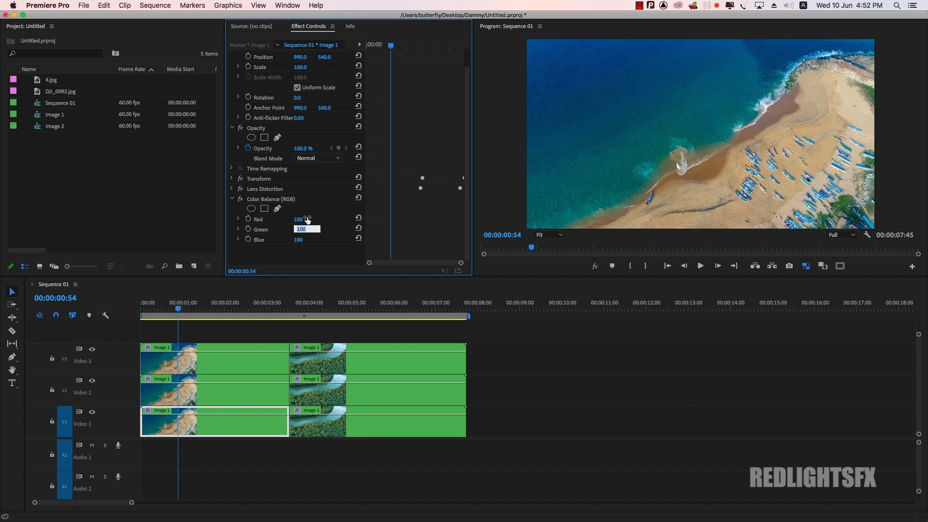
text(0)
key(Return)
click(306, 239)
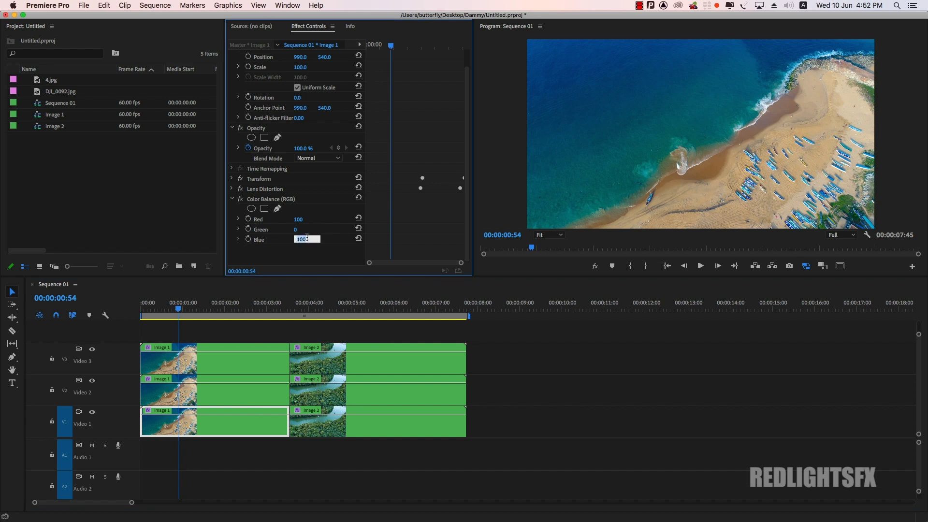
text(0)
key(Return)
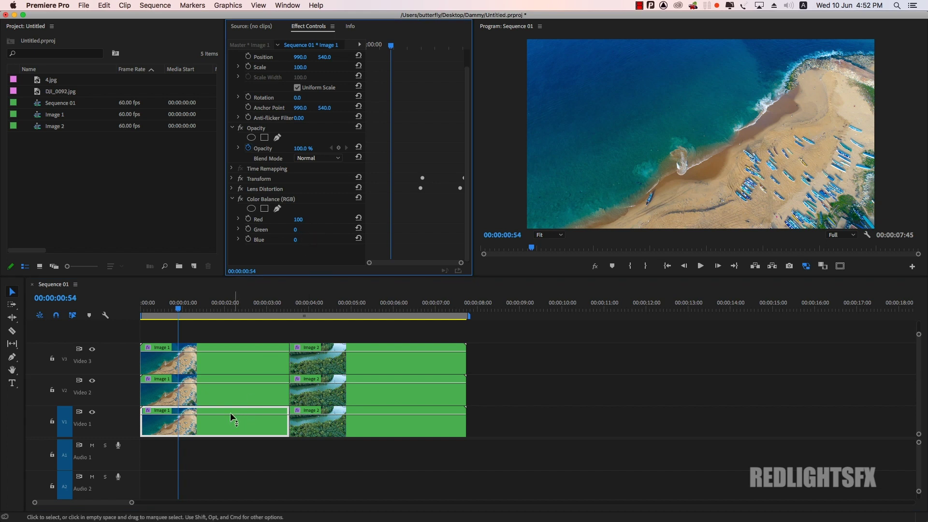
Set Red and Blue to 0 in the Color Balance (RGB) effect of the Image 1 clip on Video 2
click(231, 390)
click(233, 208)
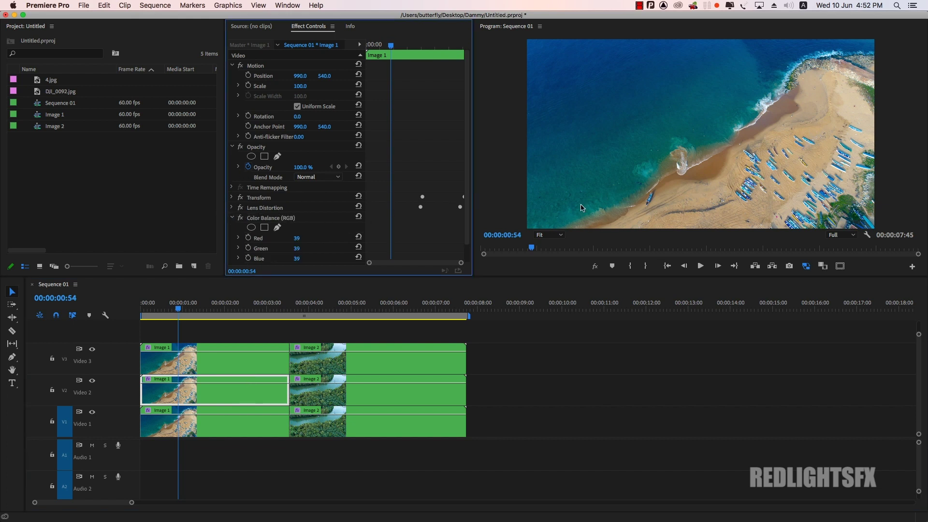
scroll(464, 198, down, 1)
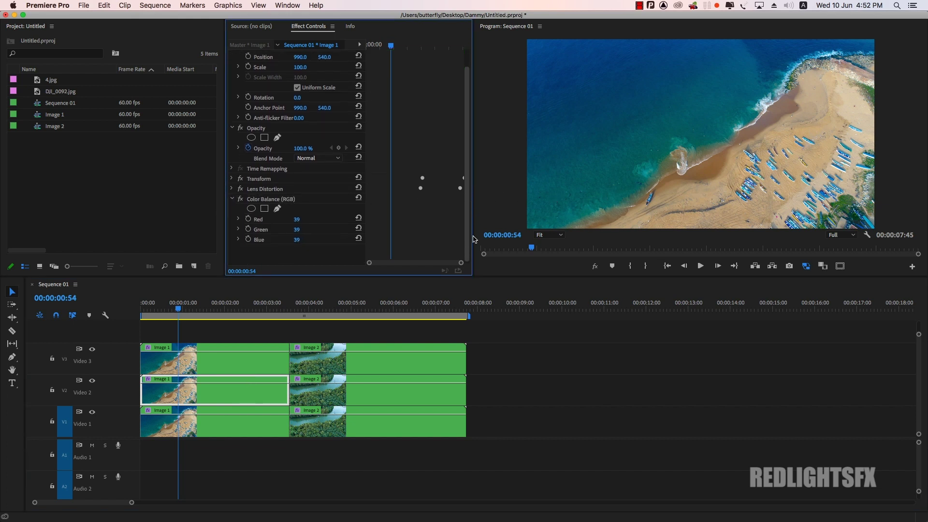
click(307, 219)
text(0)
key(Return)
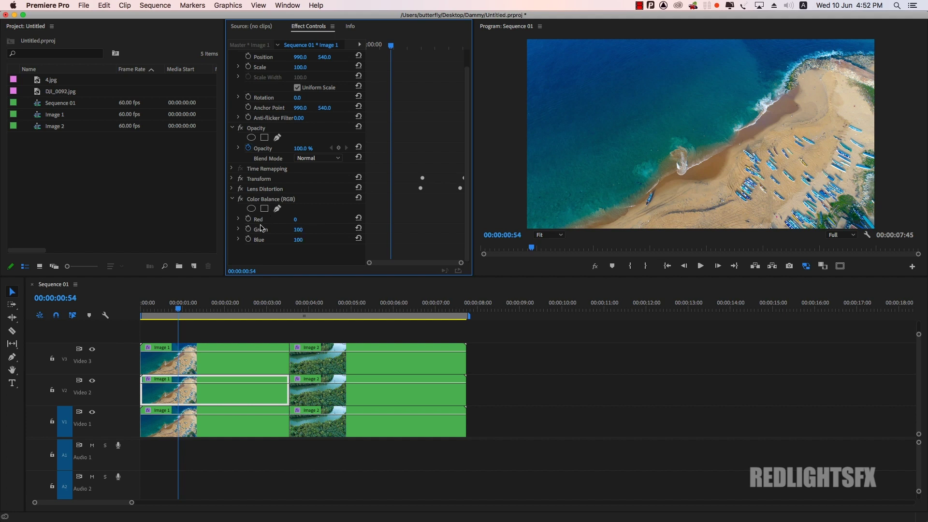
click(307, 238)
text(0)
key(Return)
Set Red and Green to 0 in the Color Balance (RGB) effect of the Image 1 clip on Video 3
click(220, 360)
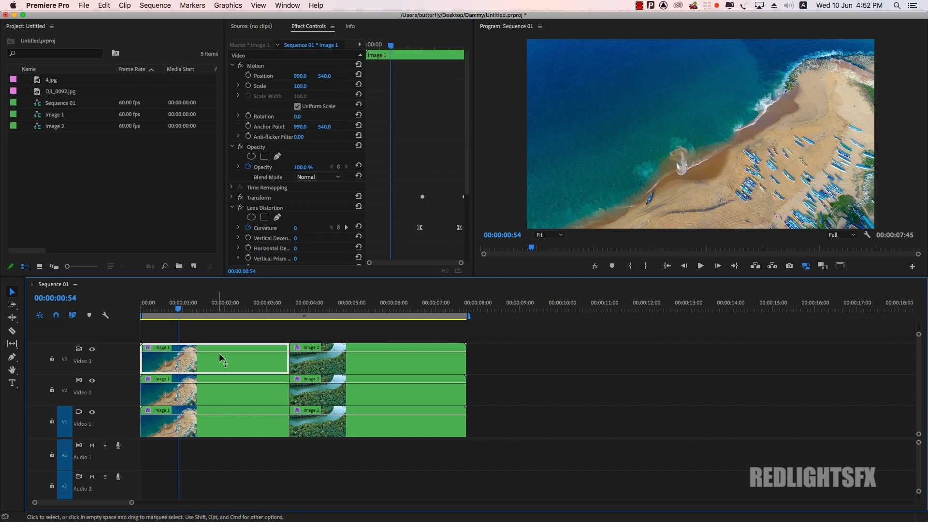
drag(471, 182, 470, 250)
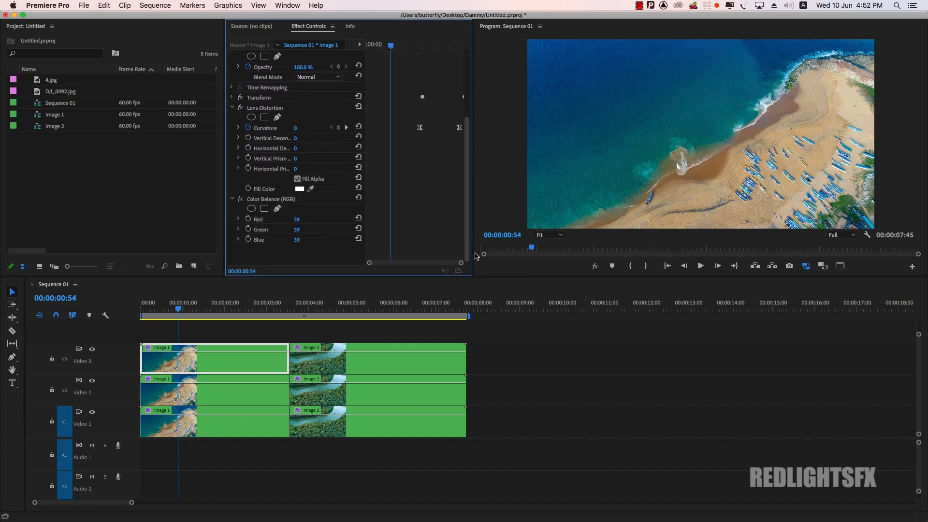
click(307, 218)
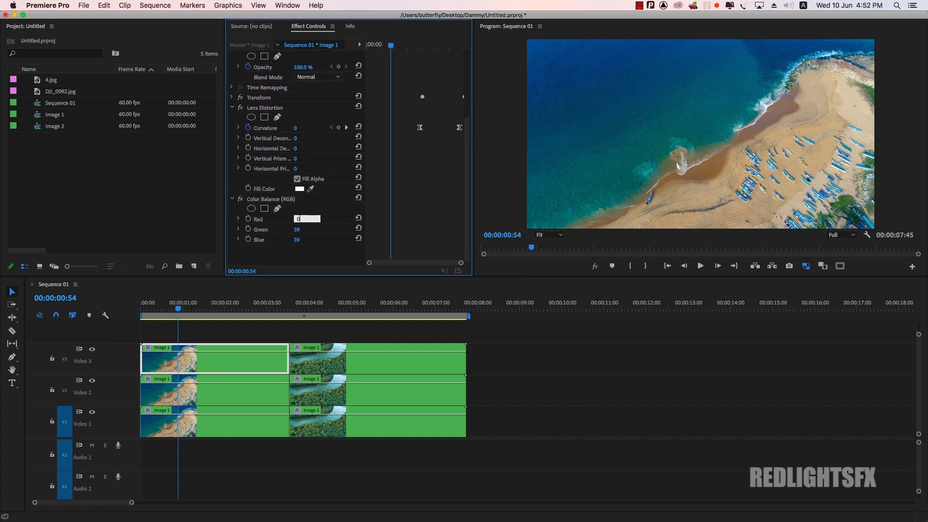
text(0)
key(Return)
click(307, 229)
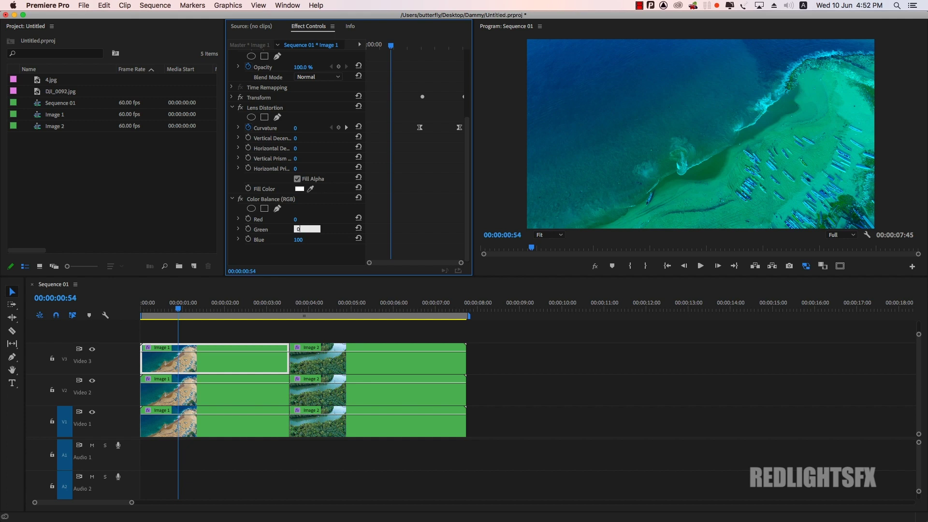
key(Return)
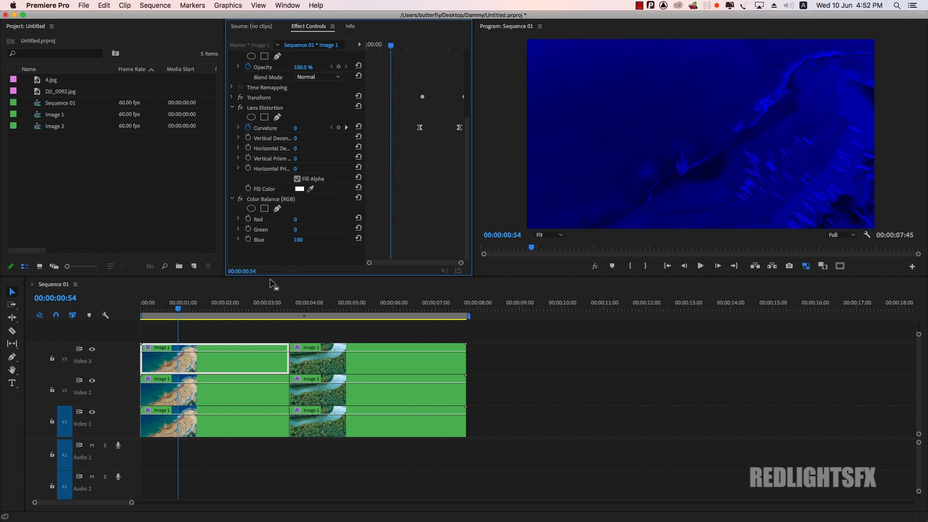
Change the opacity blend mode to Screen for the Image 1 clips on Video 3 and Video 2
click(205, 358)
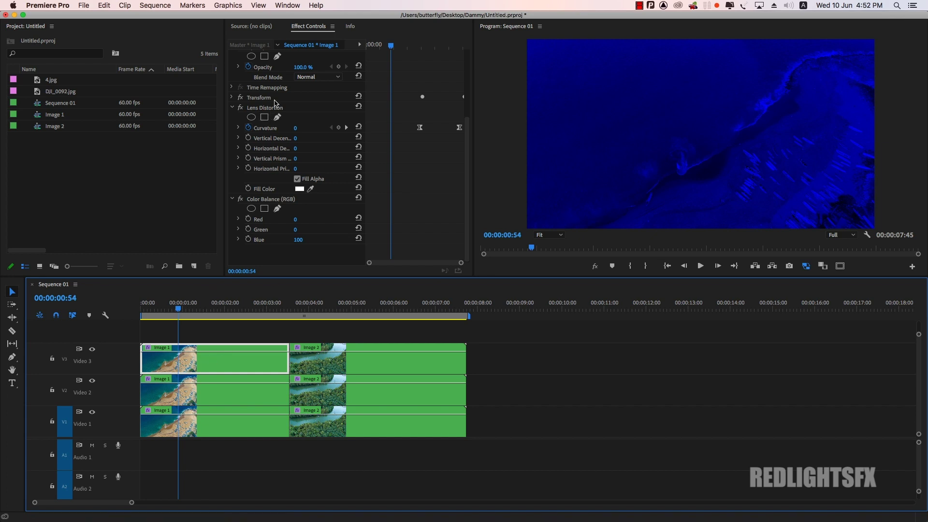
click(317, 77)
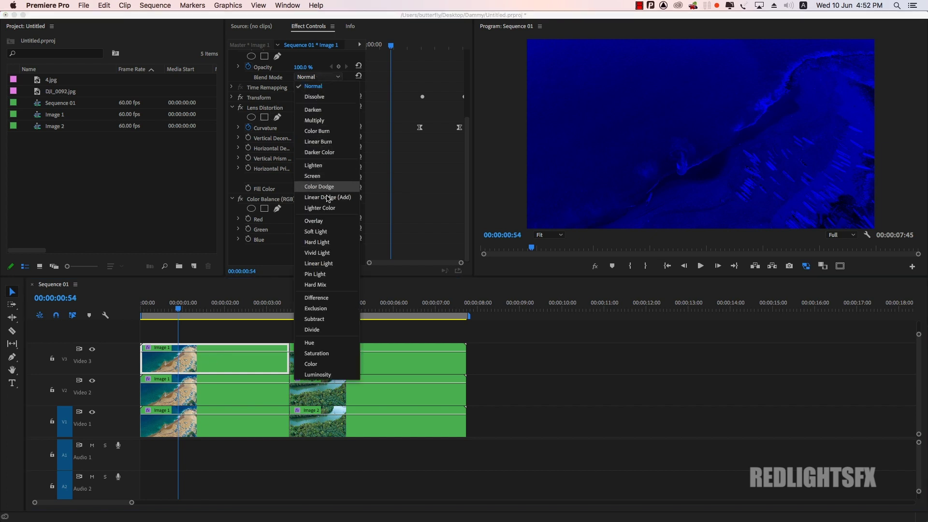
key(Escape)
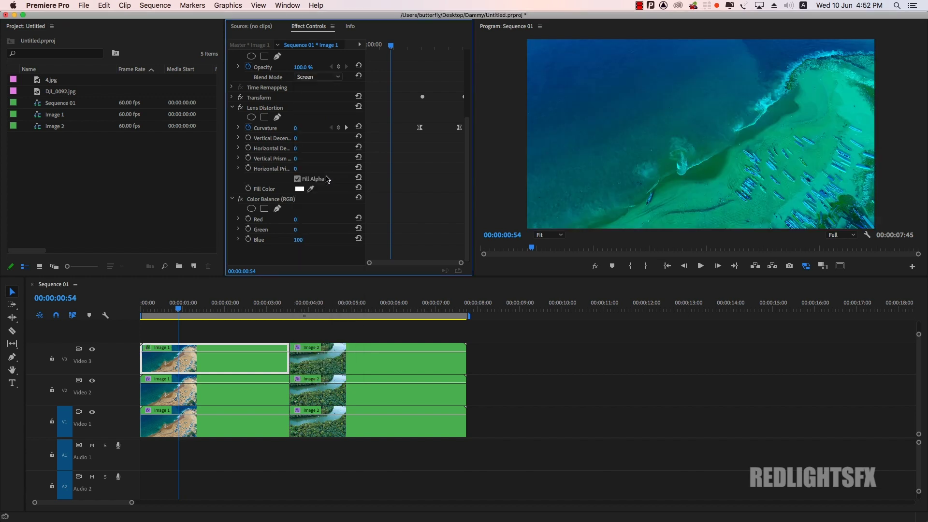
click(209, 392)
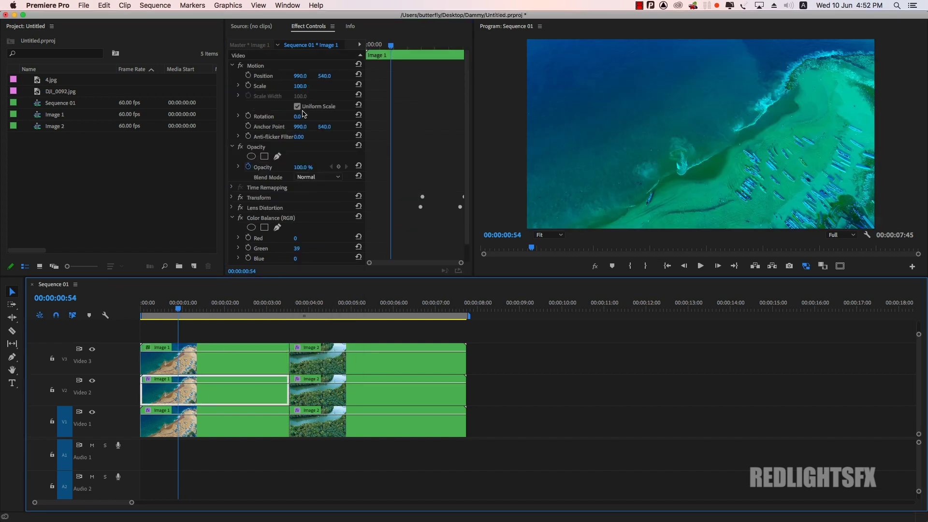
click(317, 177)
click(322, 277)
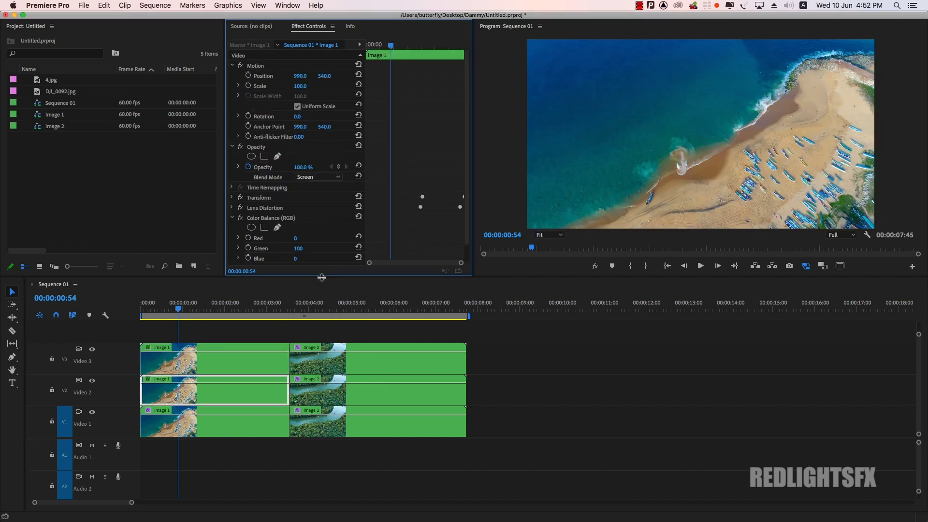
Keyframe the Motion Scale of Image 1 on Video 3 from 100 at 00:00:01:58 to 120 at 00:00:02:33
mouse_move(183, 309)
mouse_down()
mouse_move(176, 310)
mouse_move(206, 309)
mouse_move(194, 309)
mouse_up()
click(219, 358)
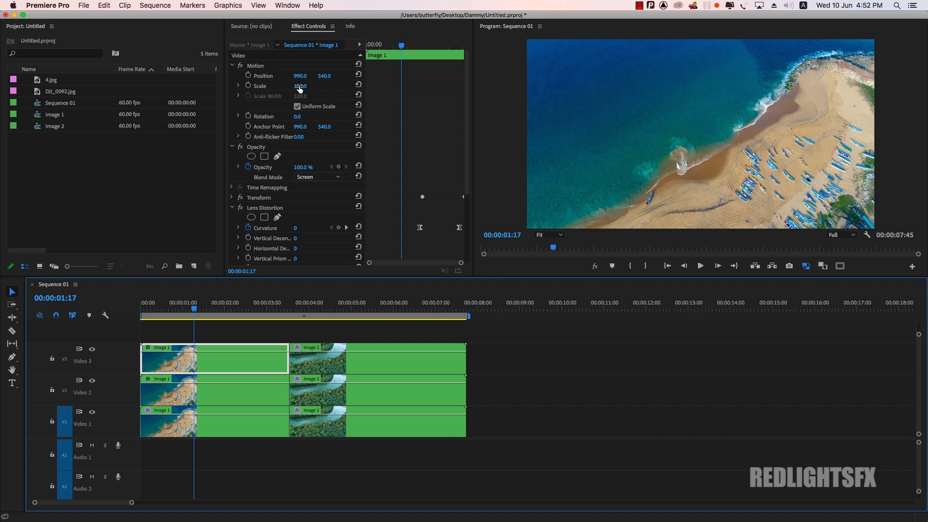
drag(194, 310, 226, 310)
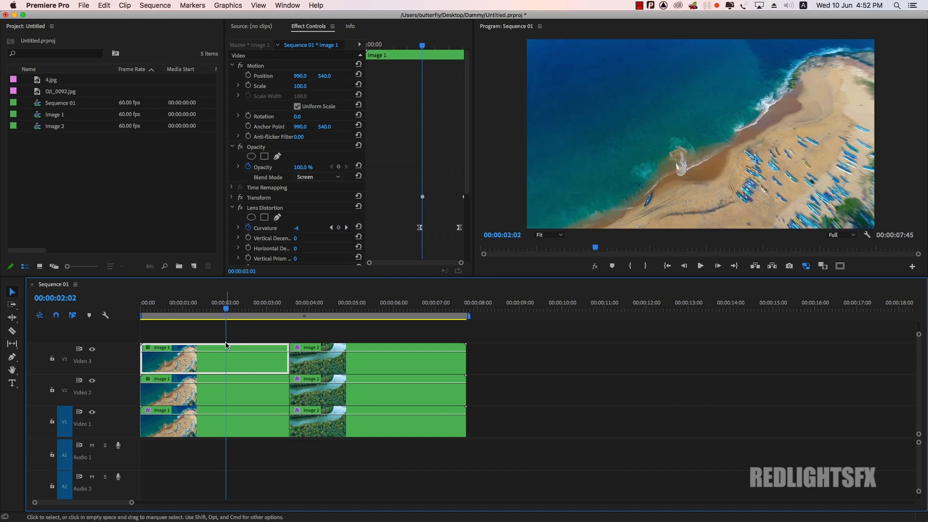
click(223, 311)
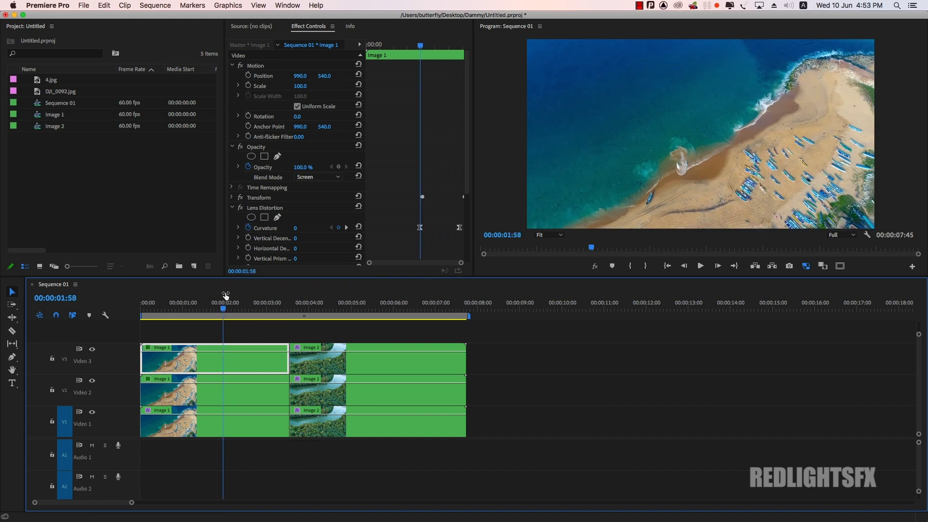
click(249, 85)
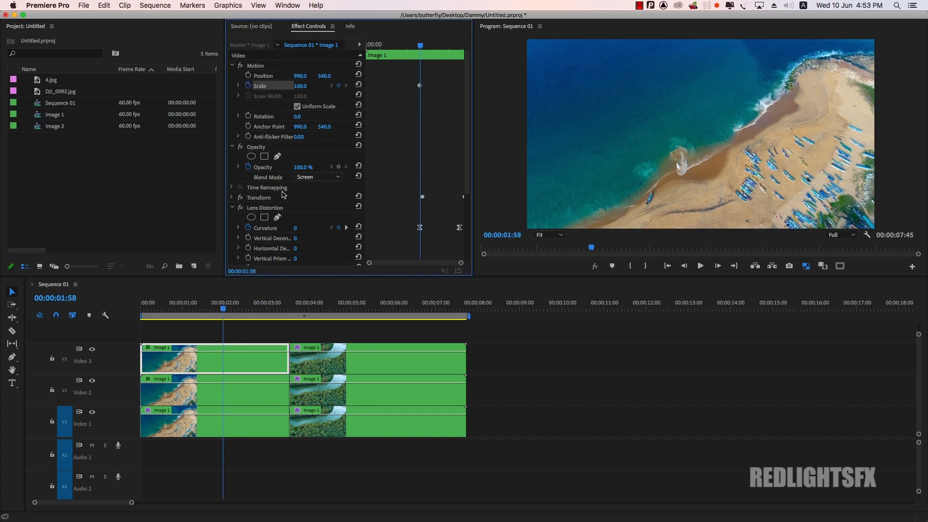
drag(223, 311, 250, 310)
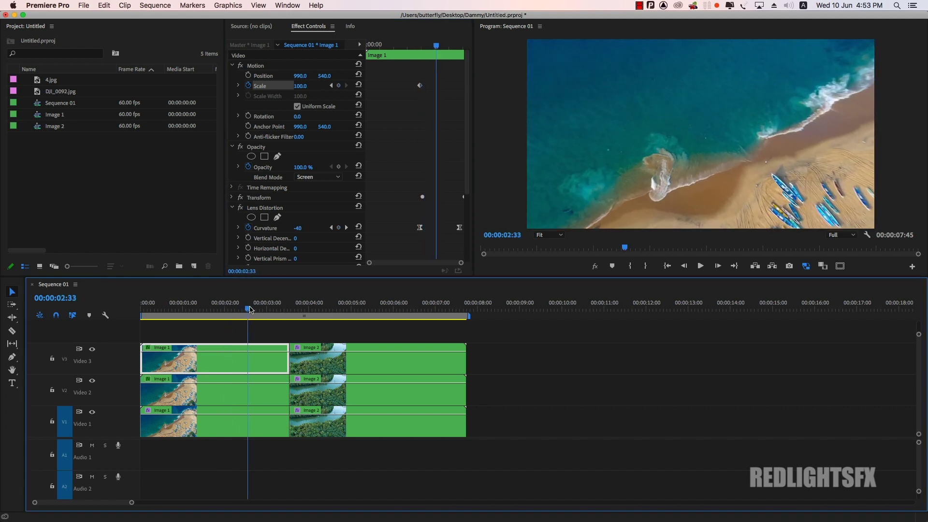
click(304, 86)
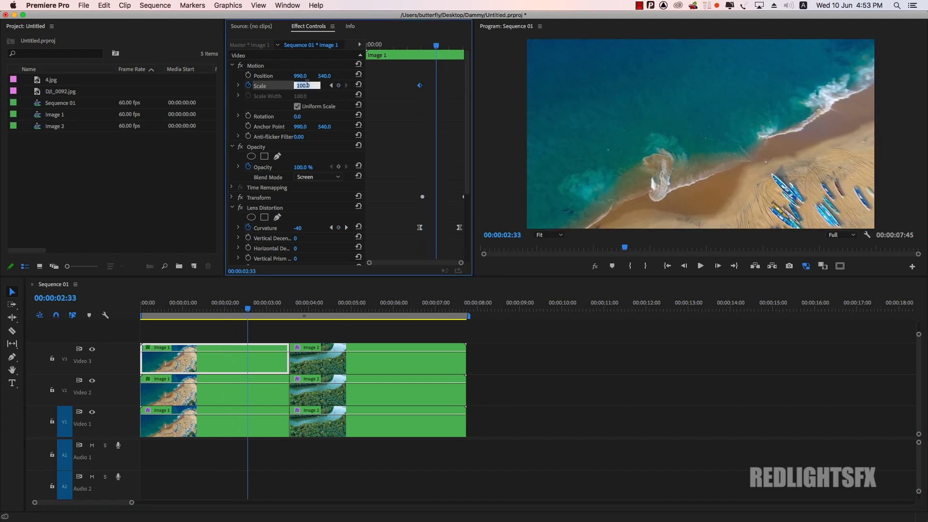
text(120)
key(Return)
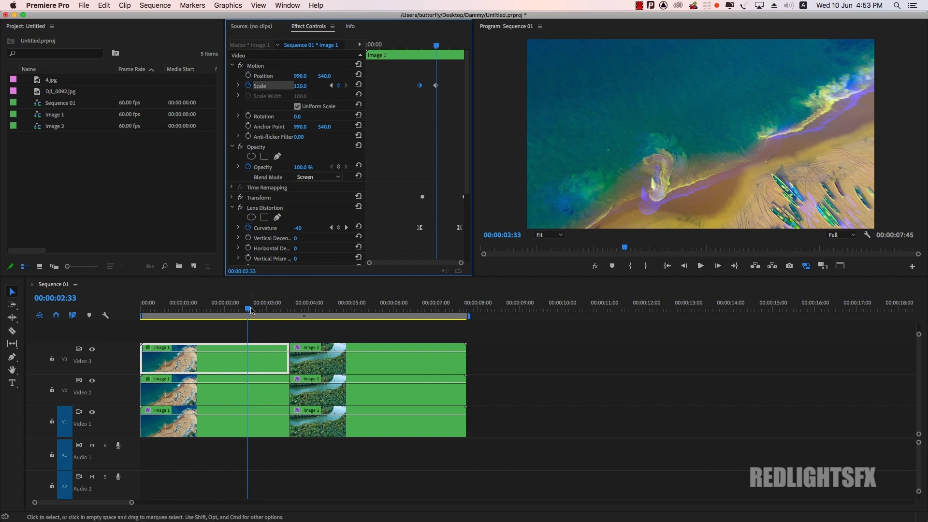
Keyframe the Motion Scale of Image 1 on Video 2 from 100 at 00:00:01:58 to 110 at 00:00:02:35, and play back the color split
drag(251, 310, 225, 305)
click(236, 396)
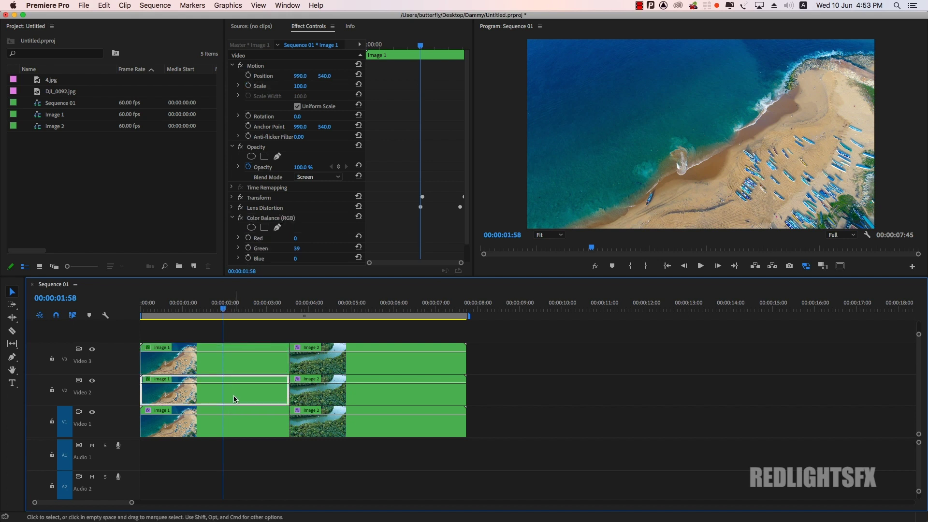
click(301, 86)
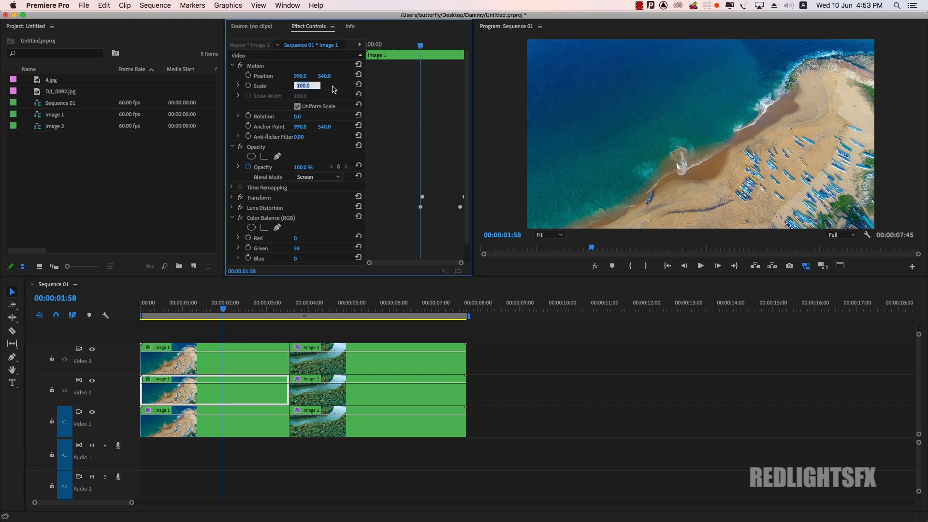
click(249, 87)
drag(224, 308, 251, 310)
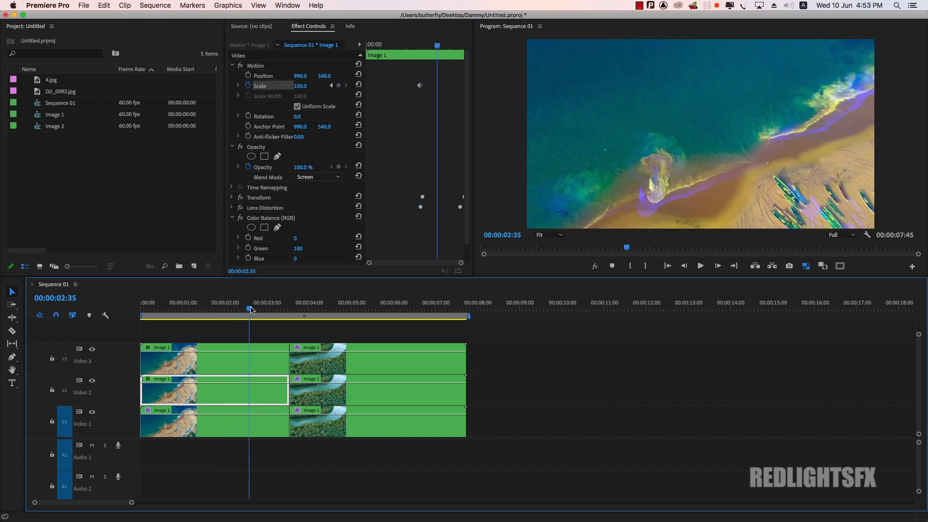
click(305, 86)
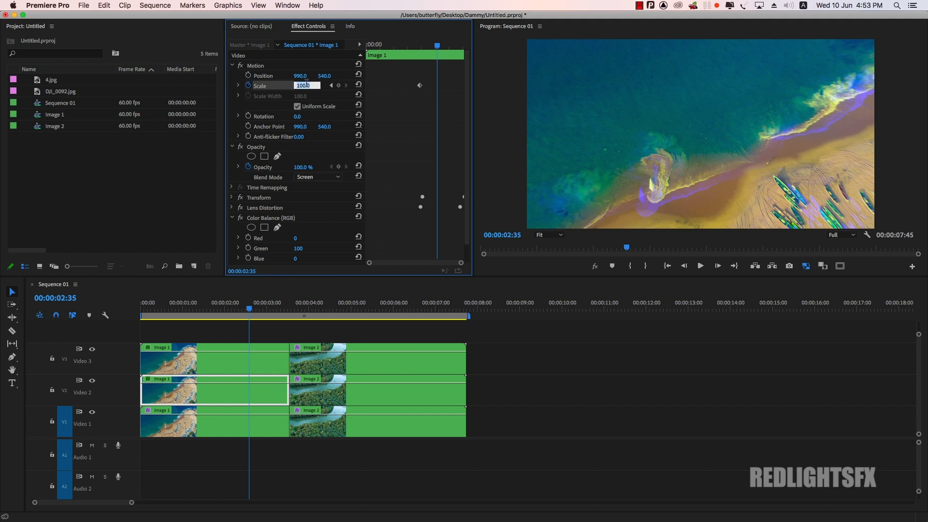
text(110)
key(Return)
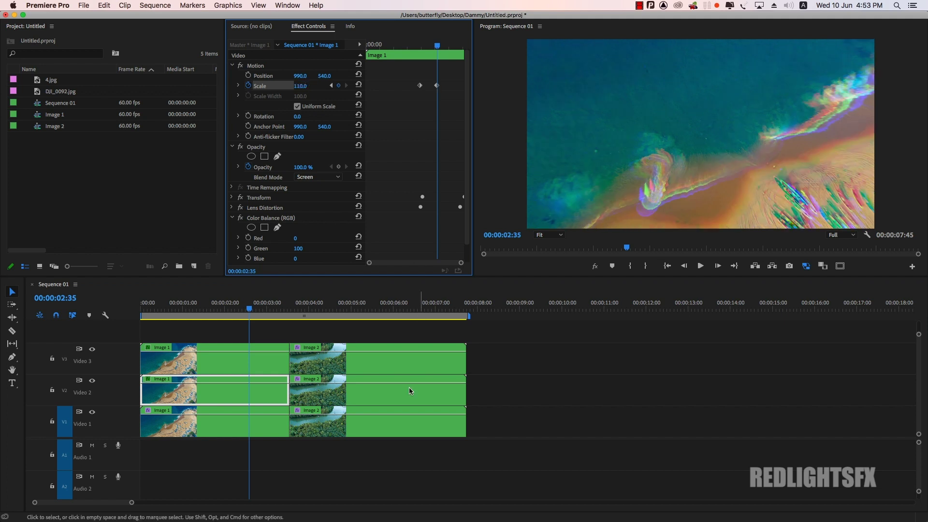
drag(253, 308, 222, 307)
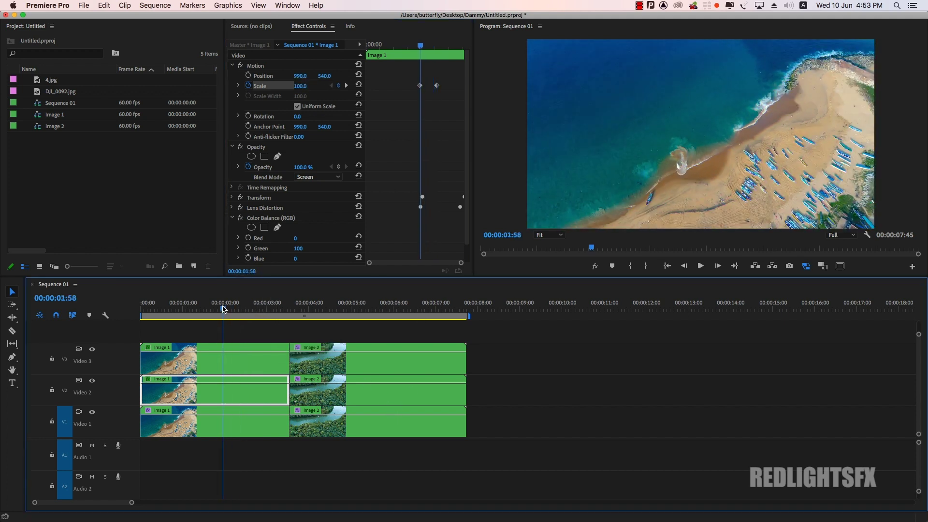
key(space)
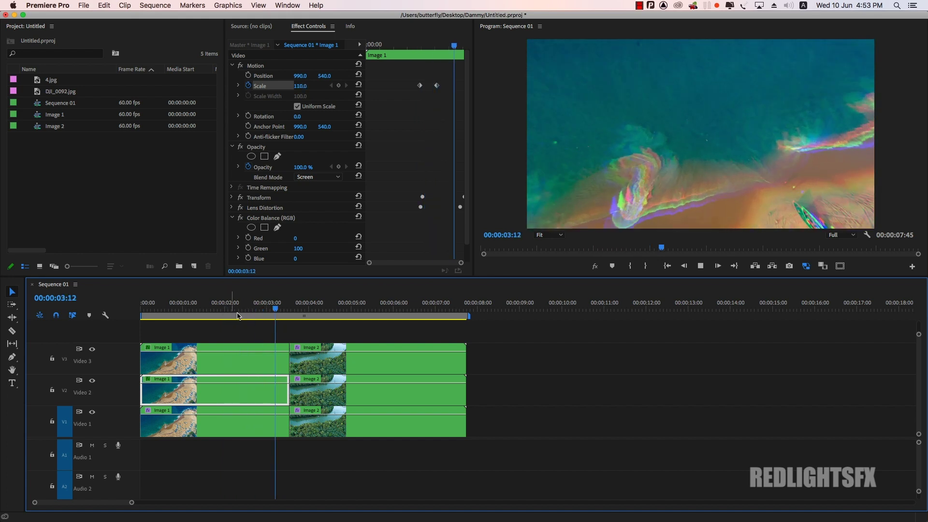
key(space)
drag(286, 309, 250, 309)
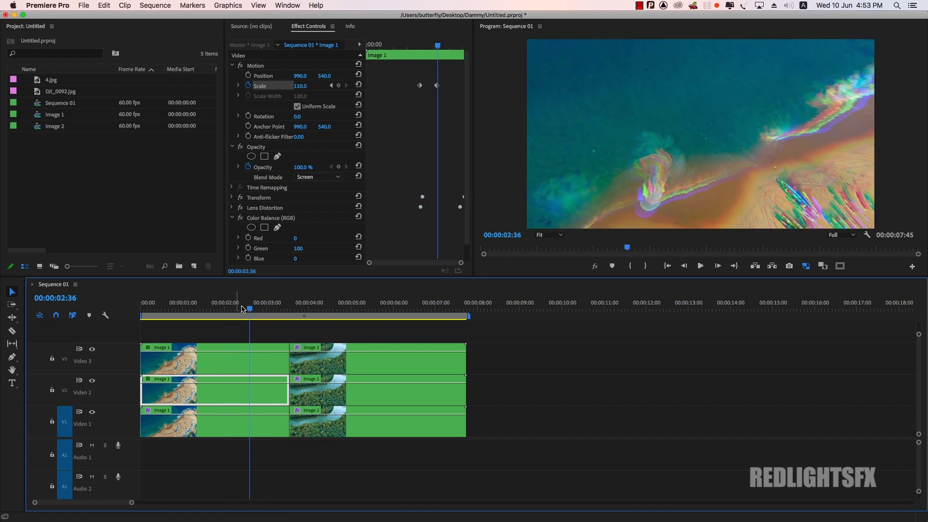
Set Green and Blue to 0 in the Color Balance (RGB) effect of the Image 2 clip on Video 1
drag(250, 309, 290, 307)
click(351, 420)
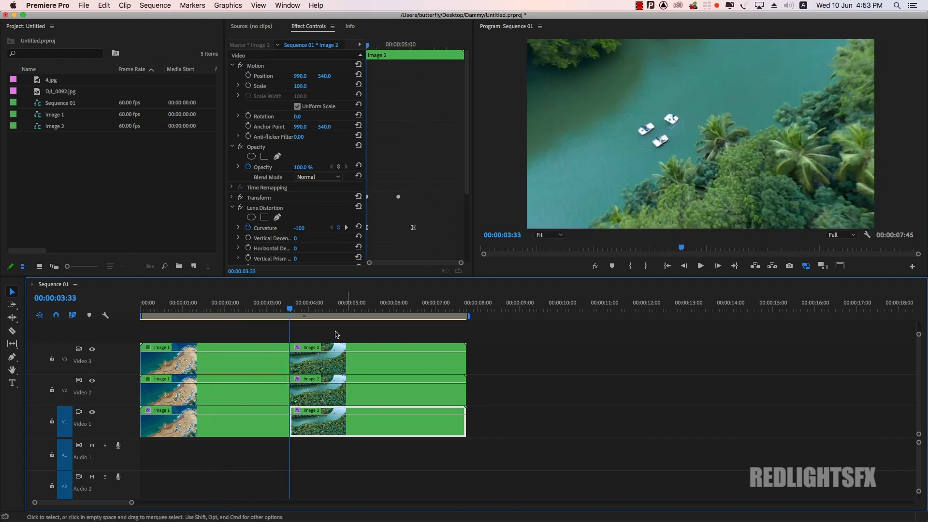
drag(464, 186, 465, 252)
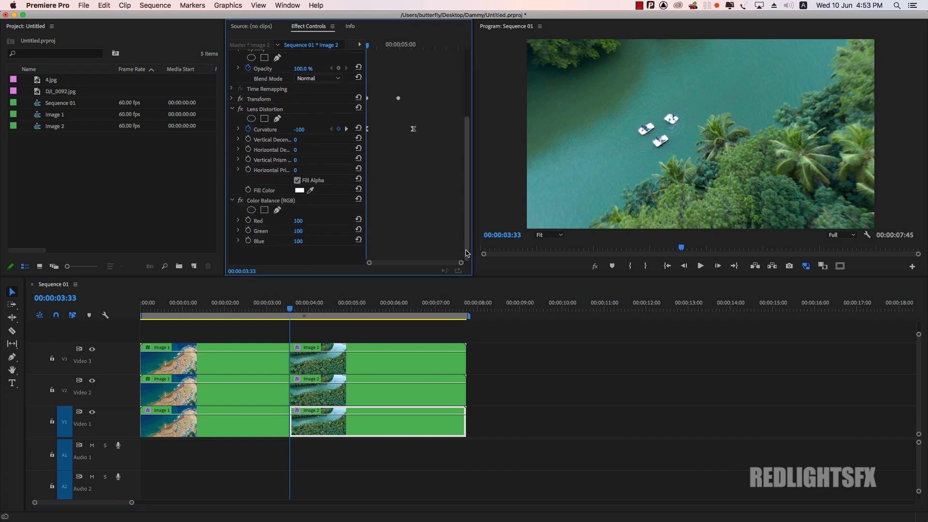
click(298, 231)
key(Return)
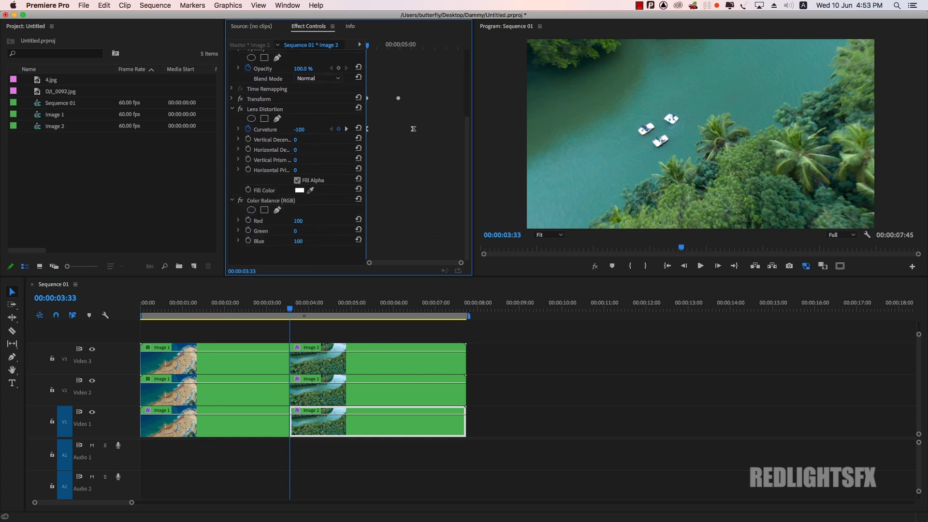
click(301, 241)
text(0)
key(Return)
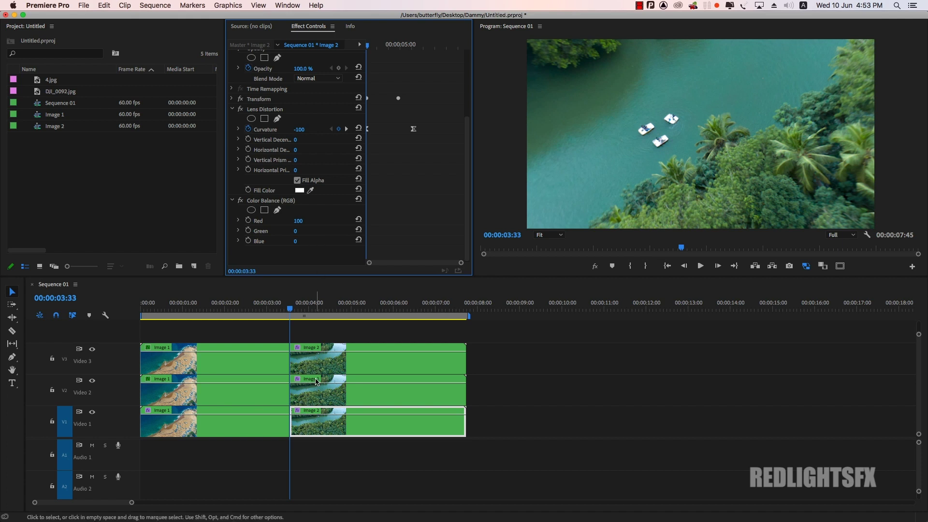
Set Red and Blue to 0 in the Color Balance (RGB) effect of the Image 2 clip on Video 2
click(329, 391)
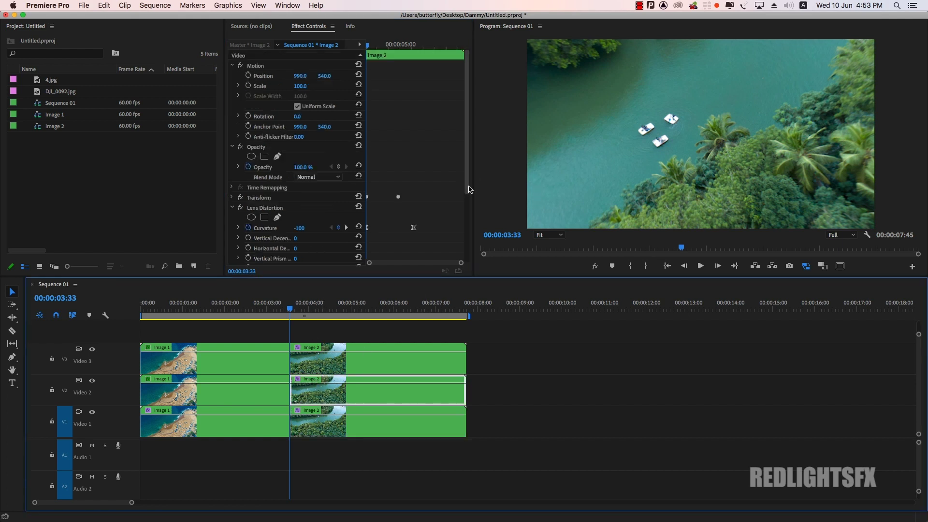
drag(467, 188, 468, 259)
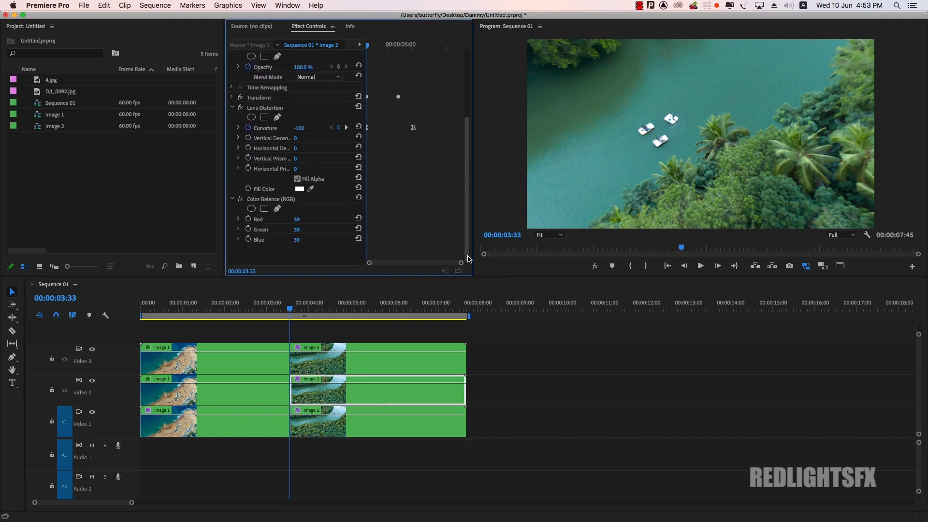
click(307, 218)
text(100)
key(Return)
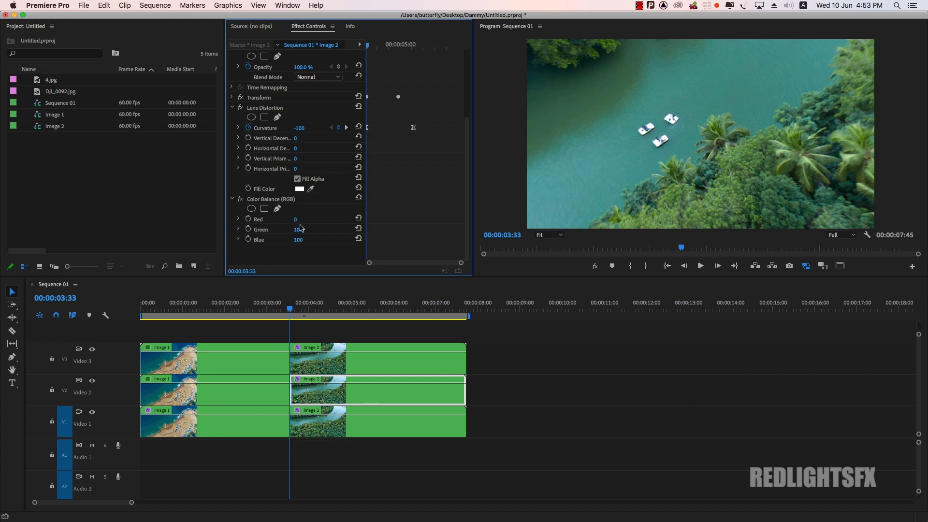
click(300, 240)
text(0)
key(Return)
Set Red and Green to 0 in the Color Balance (RGB) effect of the Image 2 clip on Video 3
click(337, 346)
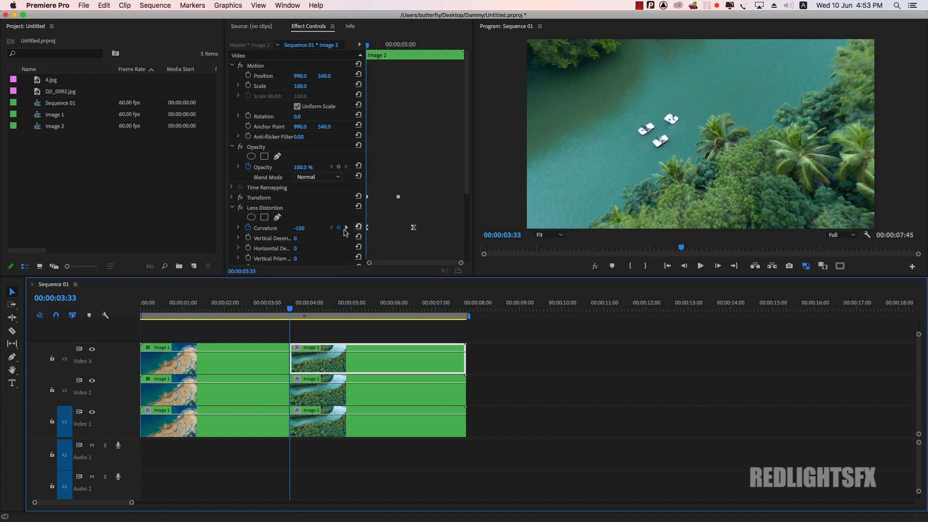
drag(467, 174, 468, 241)
click(307, 218)
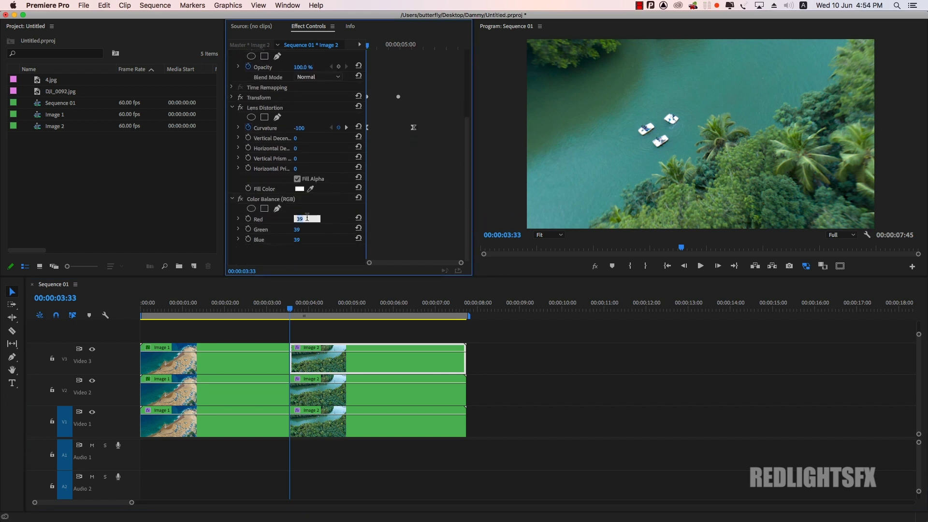
text(0)
key(Return)
click(307, 229)
text(100)
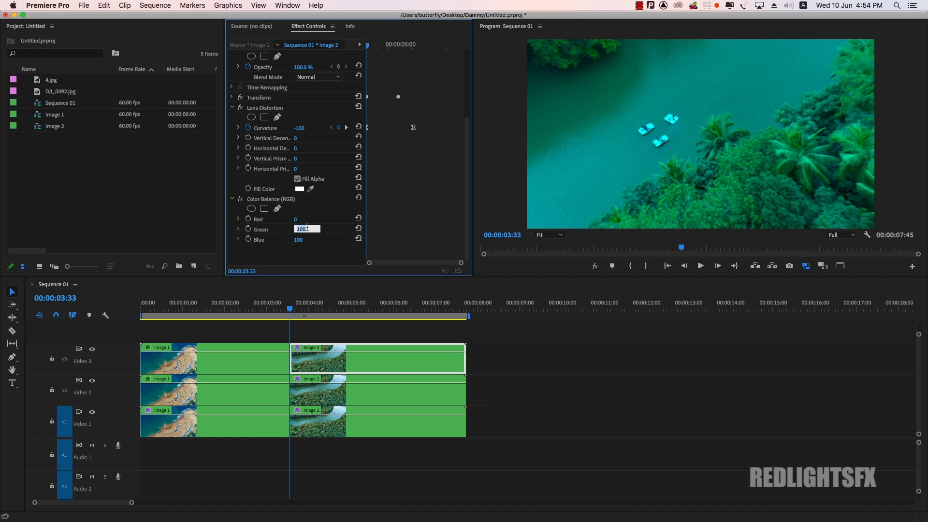
key(Return)
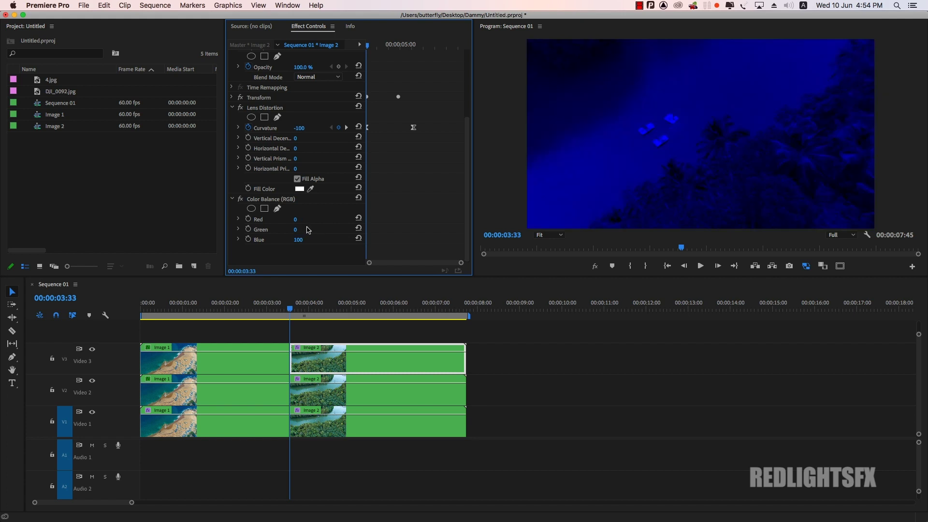
Change the opacity blend mode to Screen for the Image 2 clips on Video 3 and Video 2
click(339, 360)
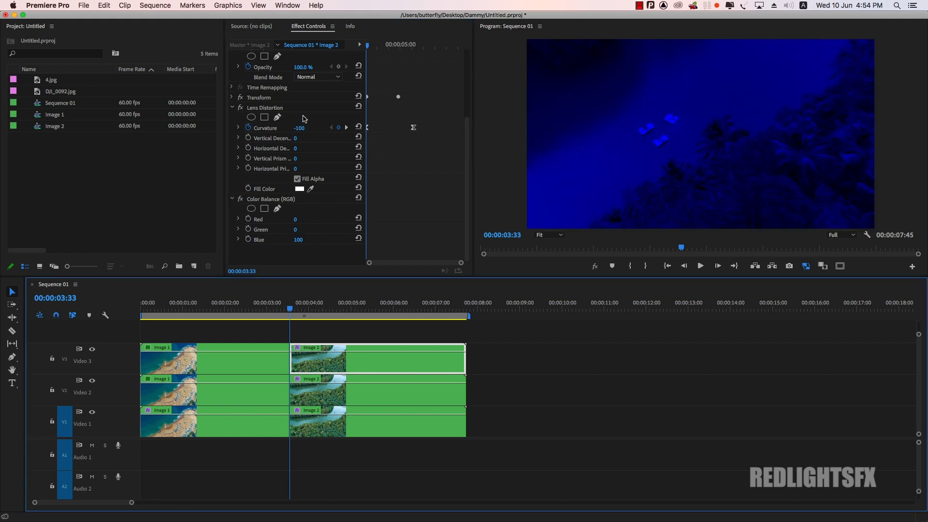
click(317, 76)
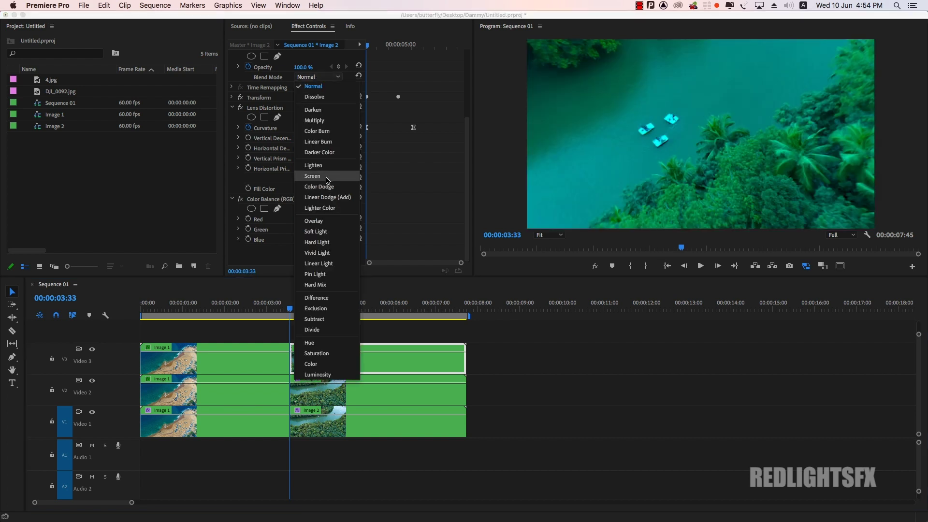
click(327, 180)
click(346, 390)
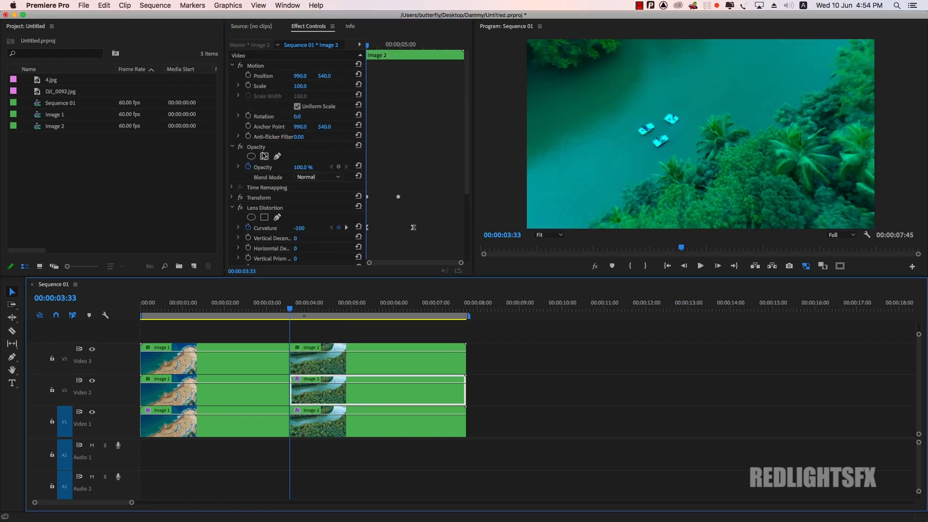
click(320, 177)
click(325, 282)
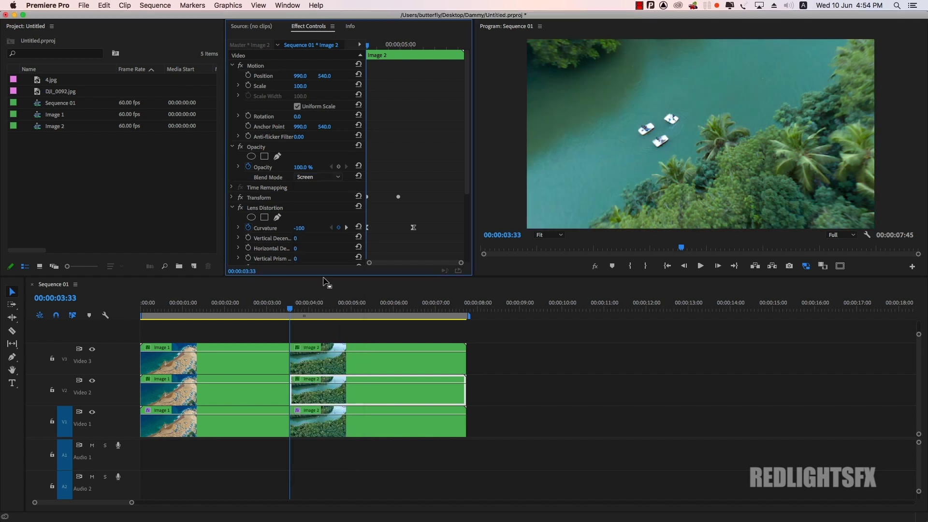
Keyframe the Motion Scale of Image 2 on Video 3 from 120 at 00:00:03:33 to 100 at 00:00:05:32
click(329, 353)
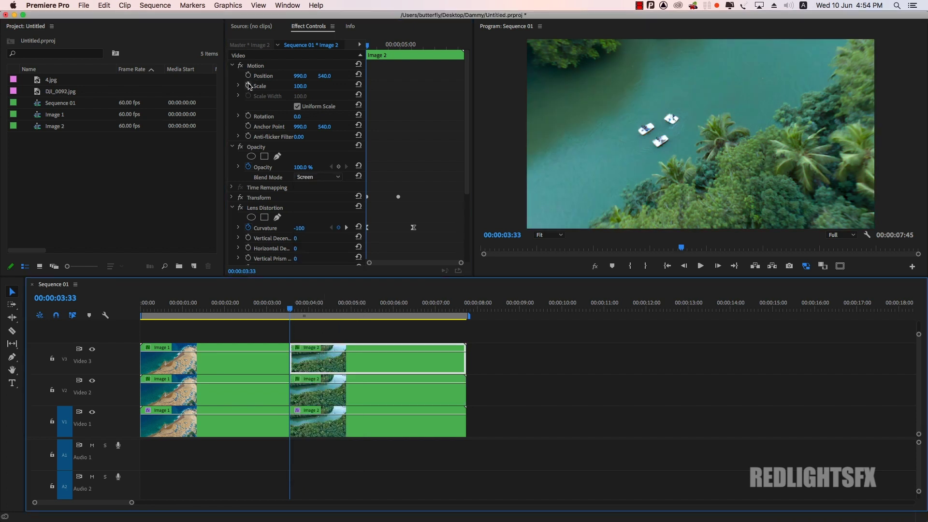
click(305, 86)
text(1)
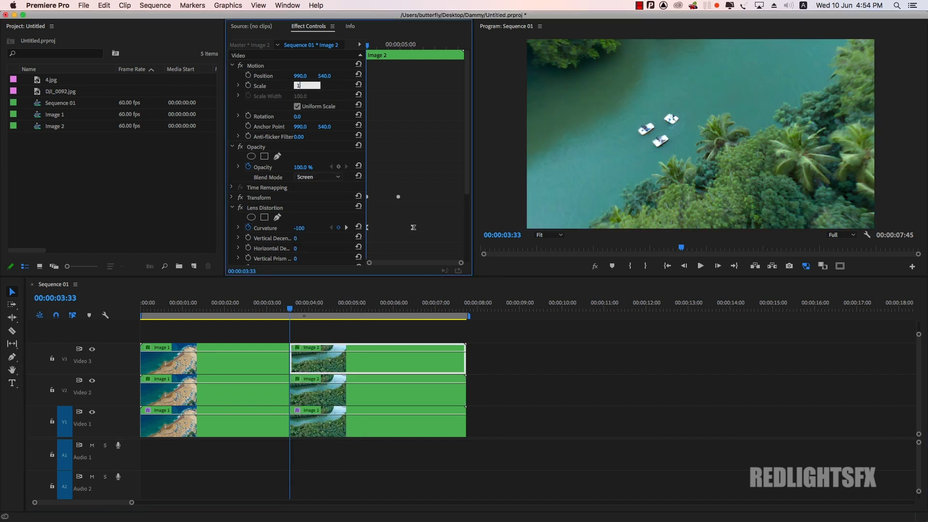
text(20)
key(Return)
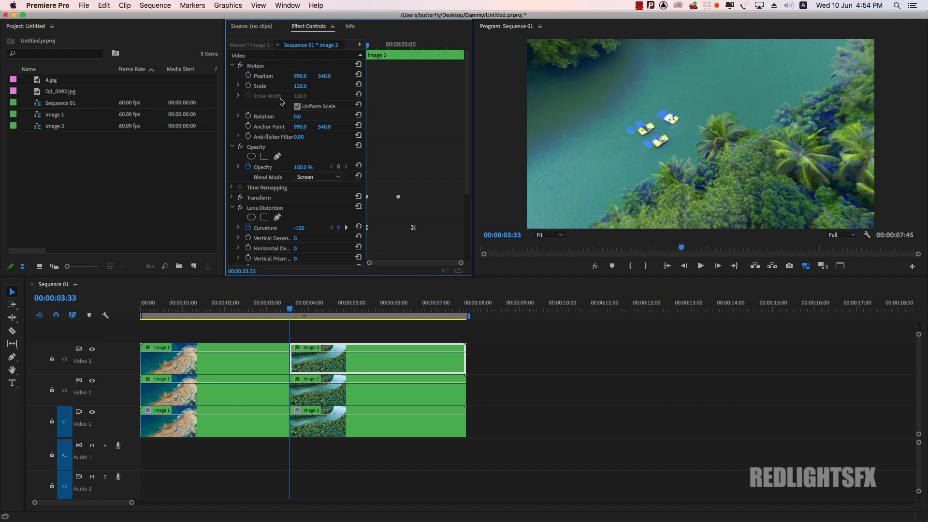
click(249, 86)
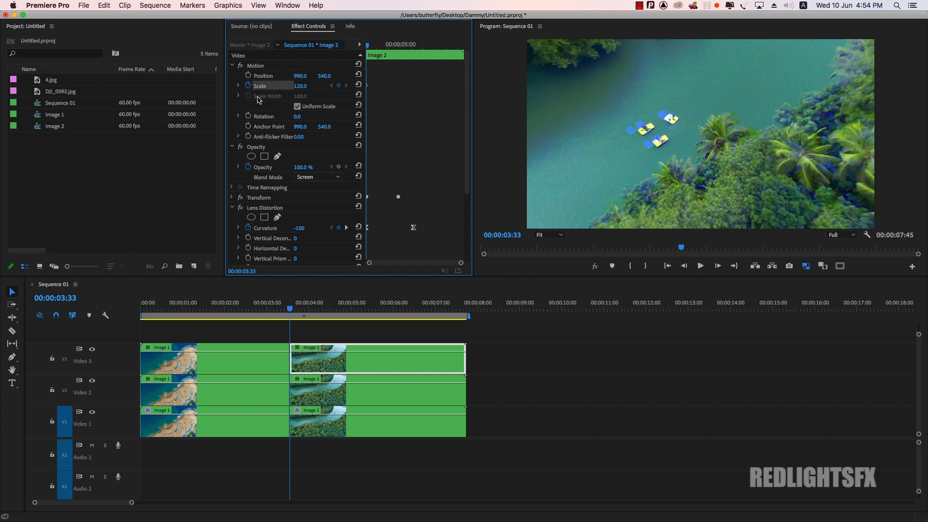
click(296, 308)
drag(296, 307, 373, 320)
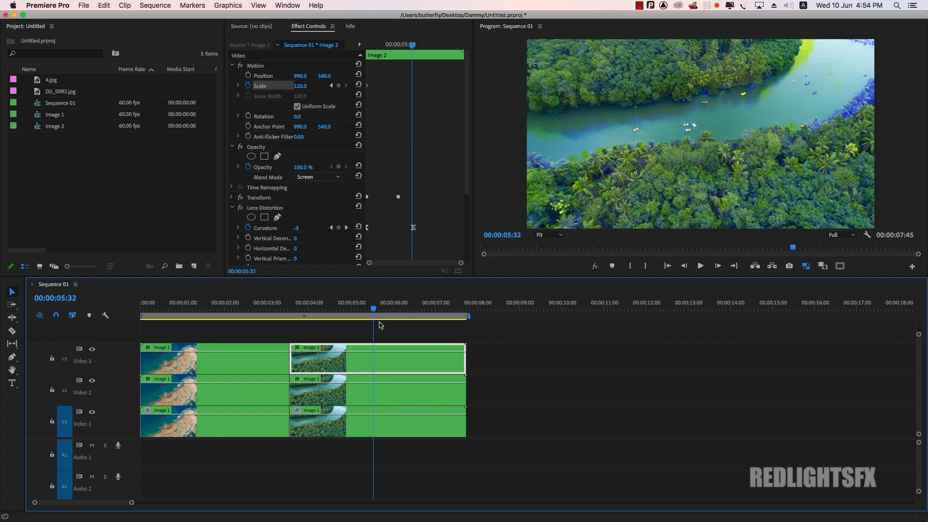
click(303, 86)
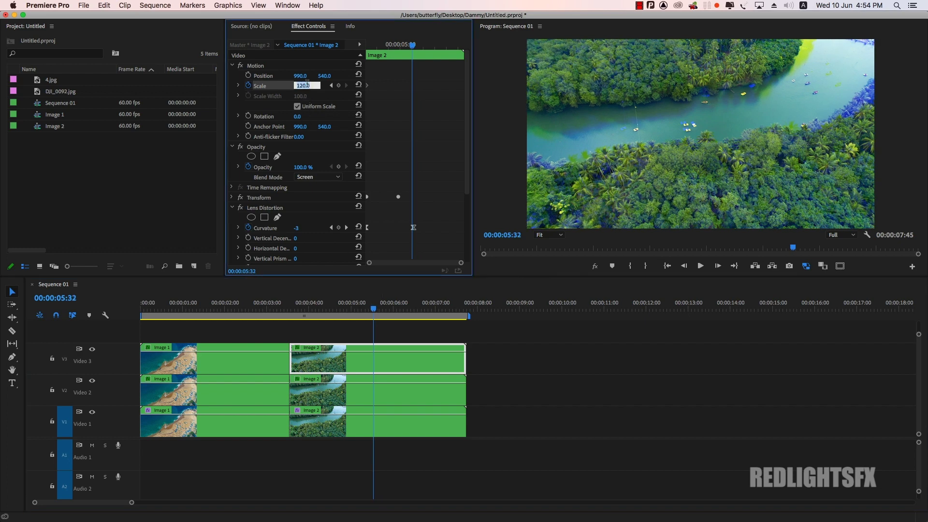
text(102.4)
key(Return)
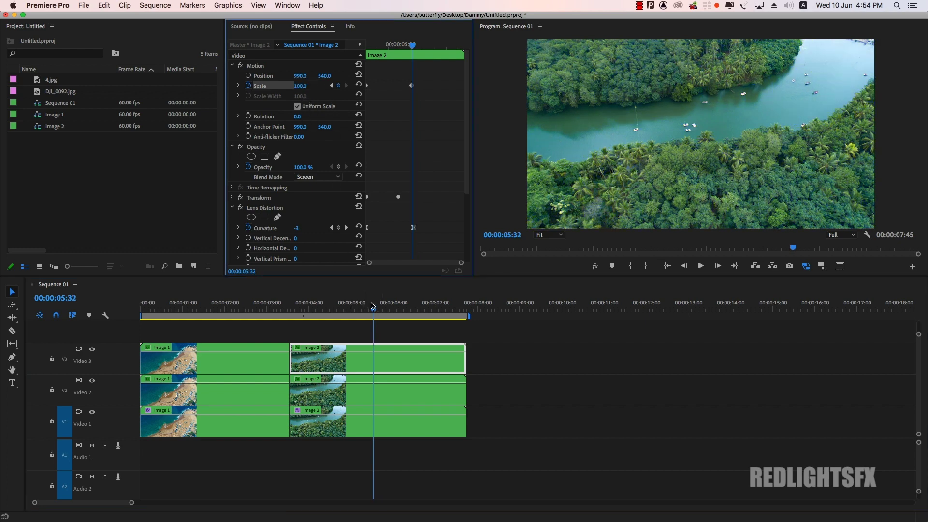
Keyframe the Motion Scale of Image 2 on Video 2 from 110 at 00:00:03:33 to 100 at 00:00:05:36
drag(374, 310, 290, 315)
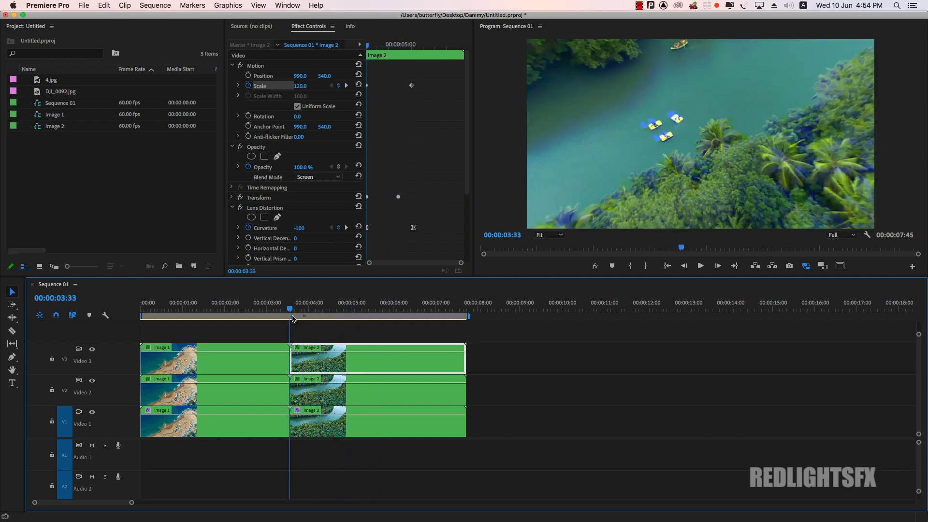
click(312, 392)
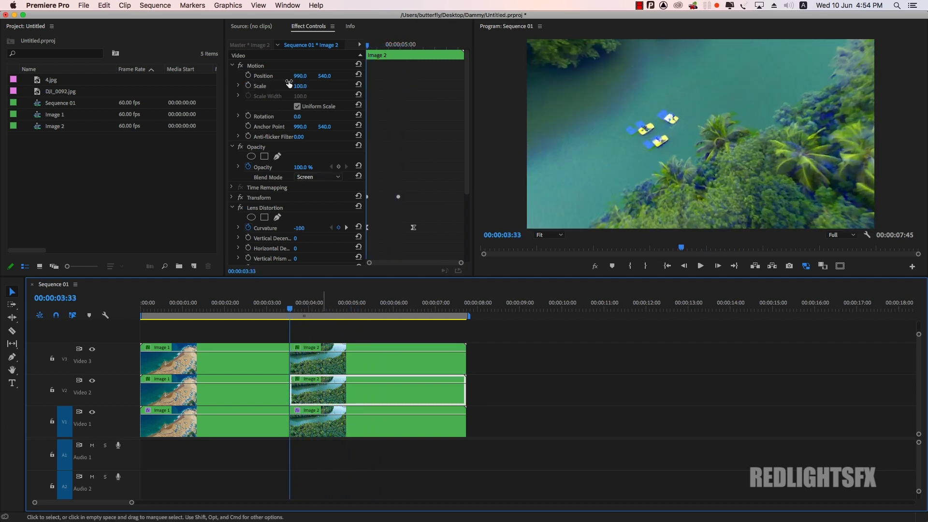
click(301, 87)
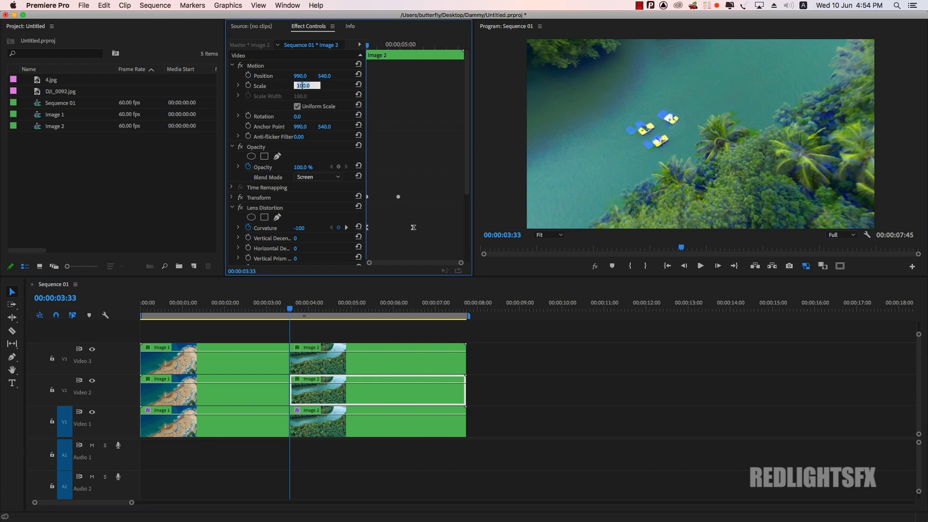
text(110)
key(Return)
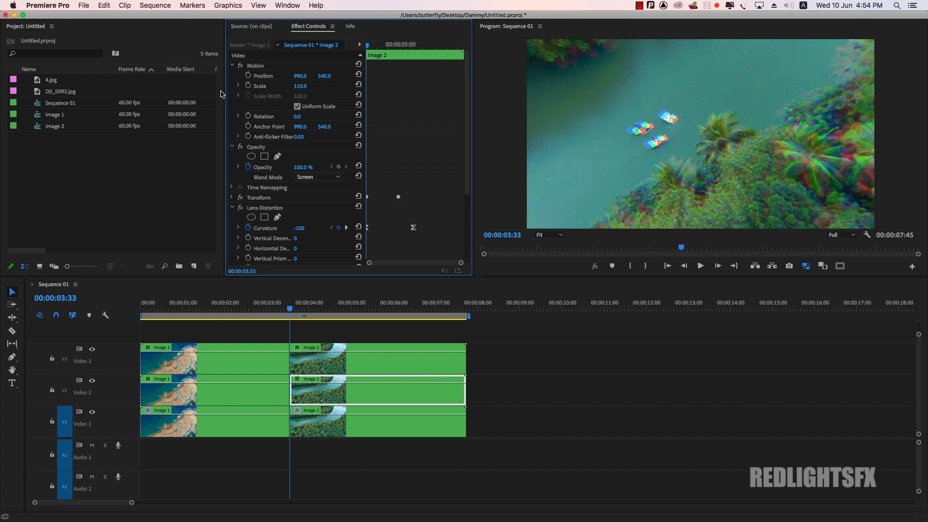
key(space)
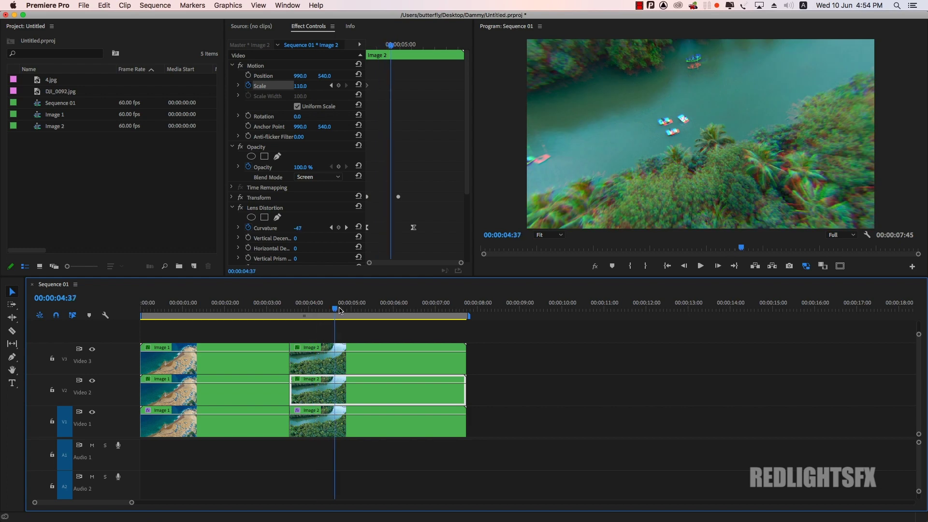
drag(370, 314, 378, 318)
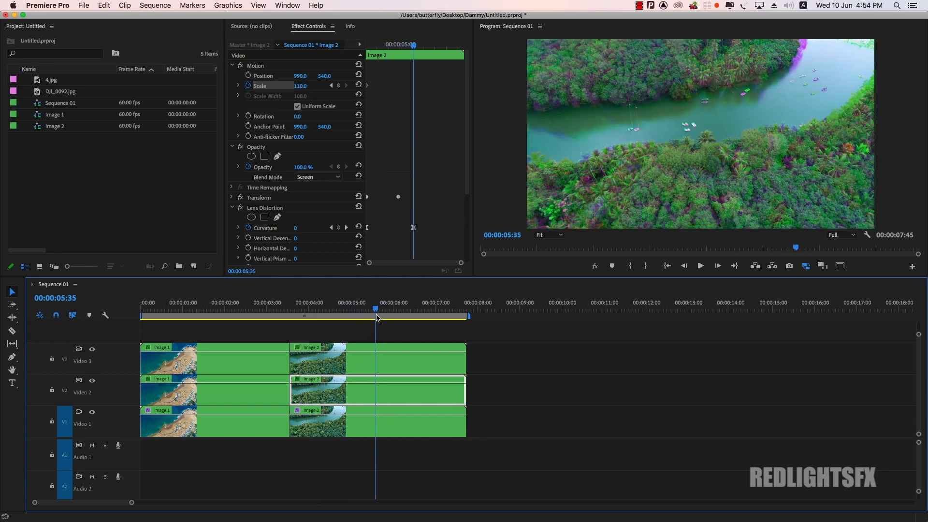
click(307, 85)
text(100)
key(Return)
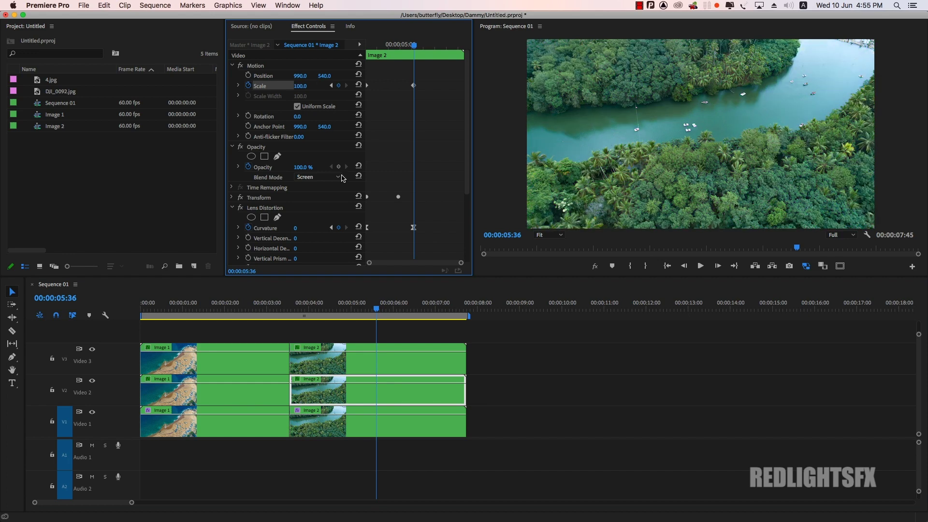
Review the finished transition from the start of the sequence and inspect the color split on Image 2 around 00:00:04:35
drag(376, 314, 290, 315)
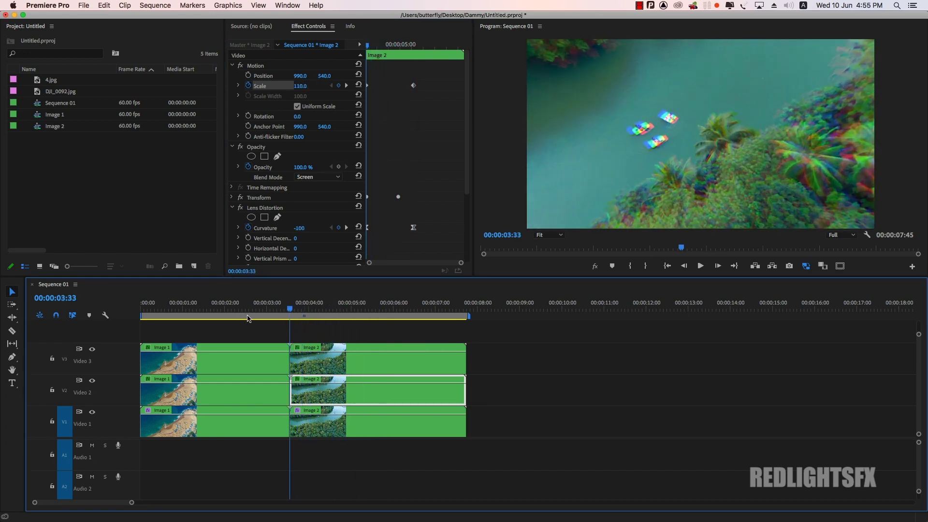
drag(157, 307, 131, 308)
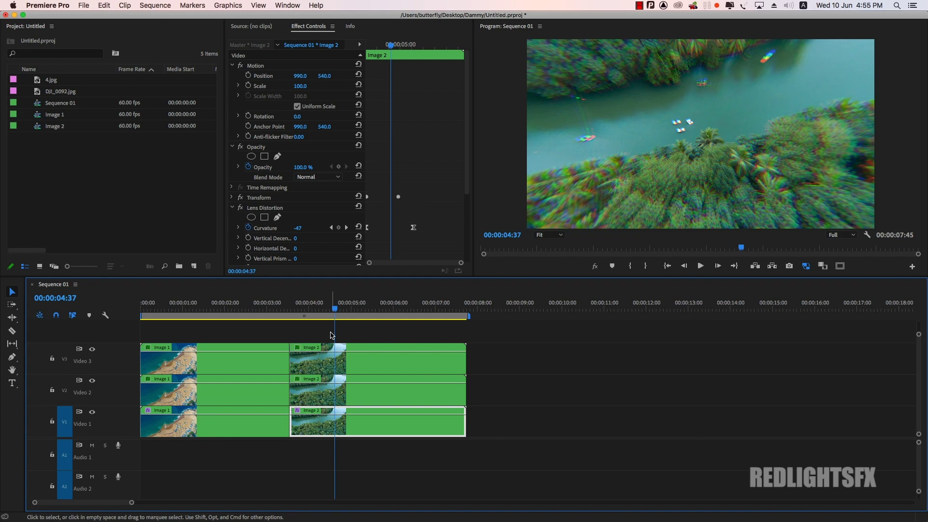
key(Left)
key(Left)
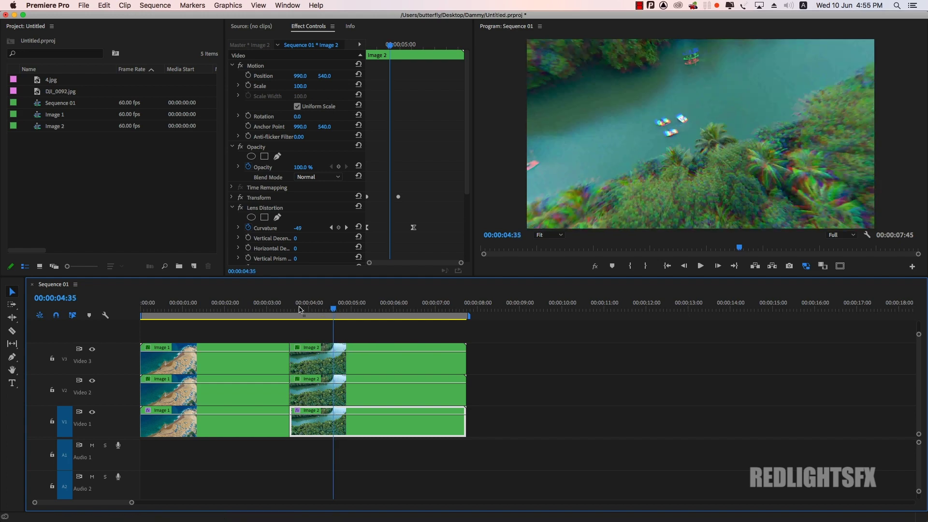